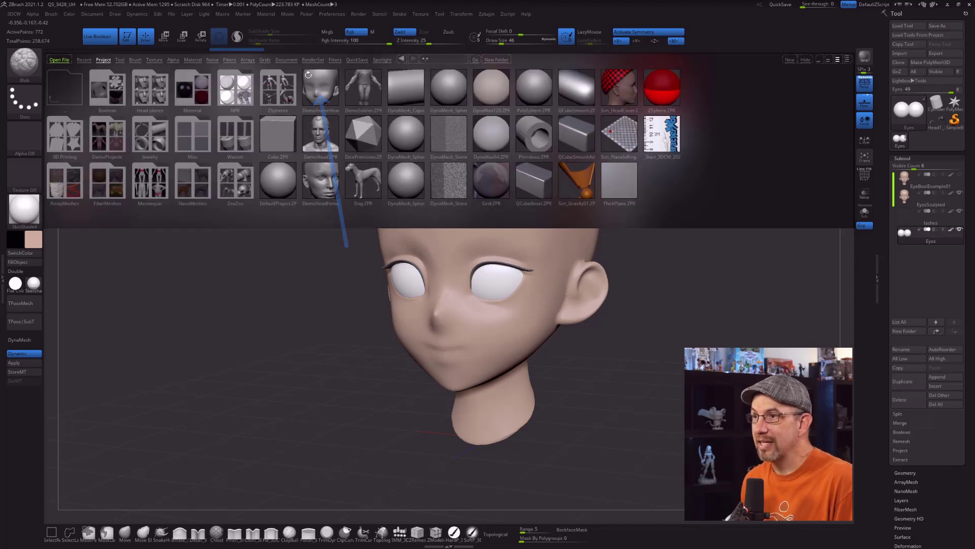
# Load the anime demo head project from the project library.
pyautogui.doubleClick(316, 82)
pyautogui.keyDown('shift'); pyautogui.moveTo(701, 222); pyautogui.dragTo(843, 223); pyautogui.keyUp('shift')
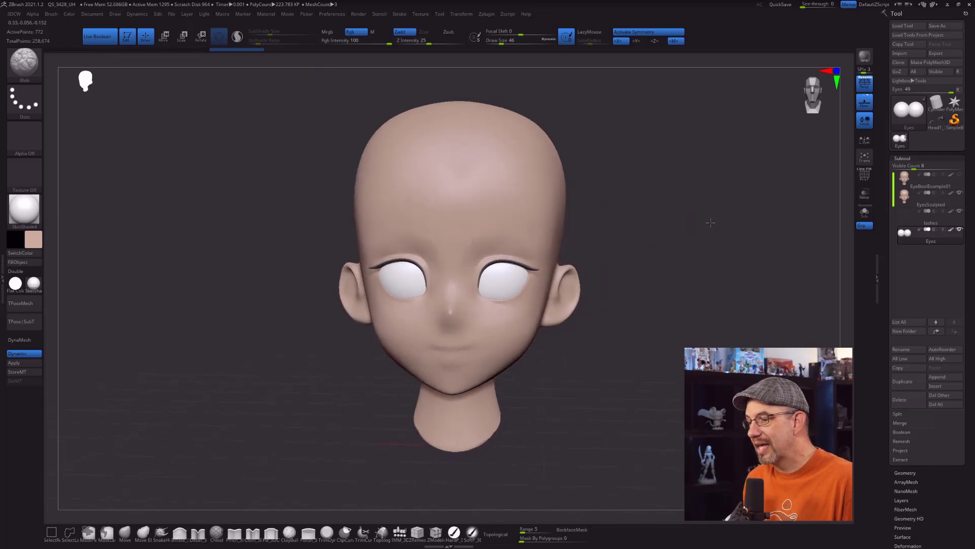
# Inspect the plain base head and the EyesSculpted head in isolation, and show all visible subtools again.
pyautogui.click(904, 179)
pyautogui.click(865, 211)
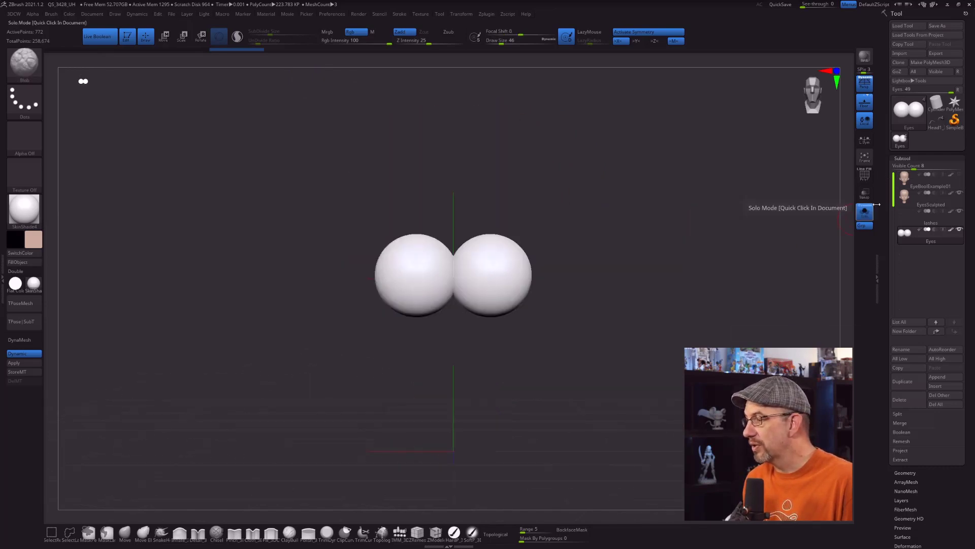
pyautogui.moveTo(711, 247); pyautogui.dragTo(514, 274)
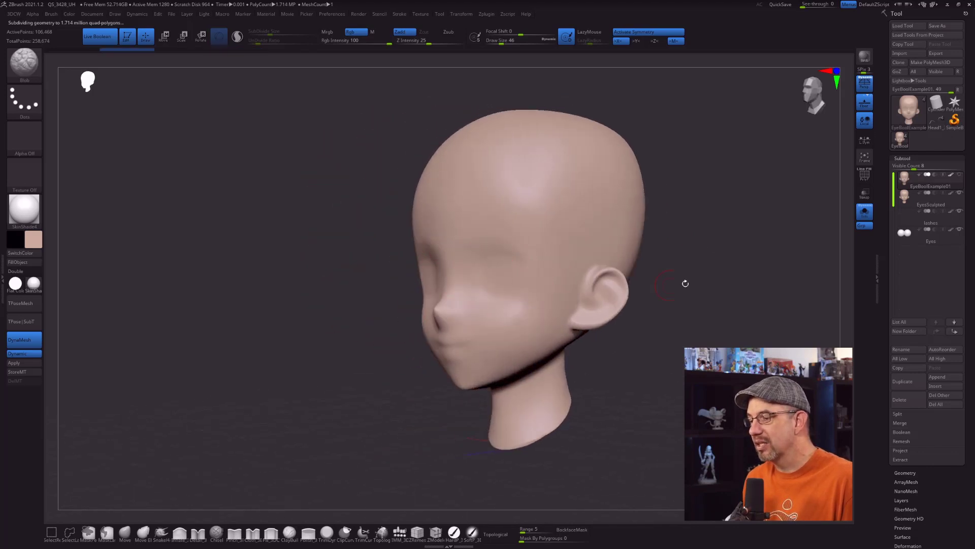
pyautogui.click(897, 199)
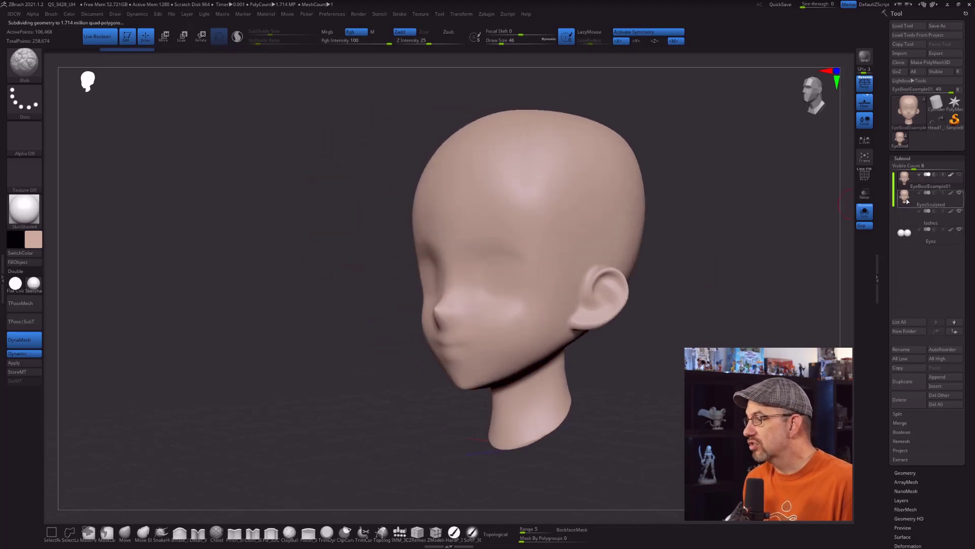
pyautogui.moveTo(762, 242)
pyautogui.mouseDown()
pyautogui.moveTo(793, 243)
pyautogui.moveTo(762, 245)
pyautogui.mouseUp()
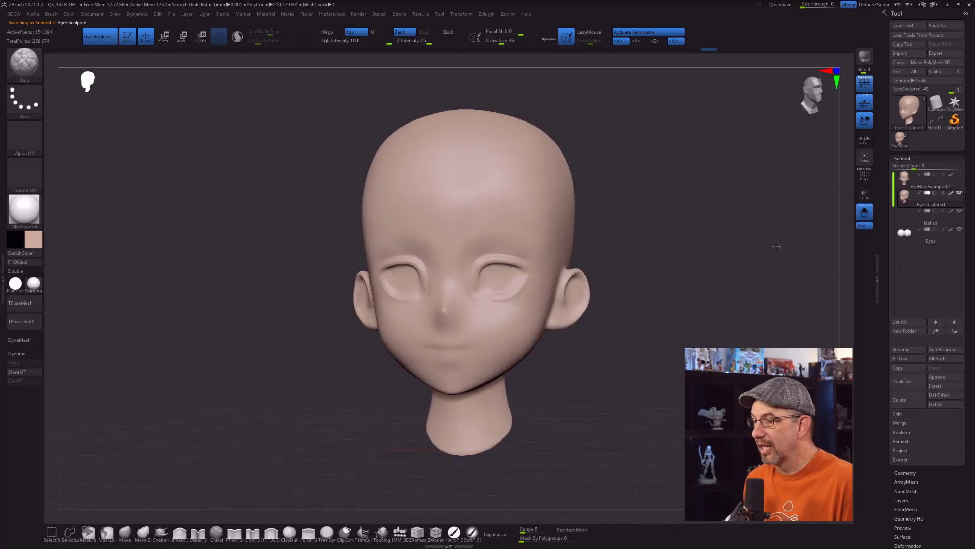
pyautogui.click(865, 211)
pyautogui.moveTo(689, 271); pyautogui.dragTo(585, 240)
# Toggle Live Boolean off and back on.
pyautogui.click(97, 36)
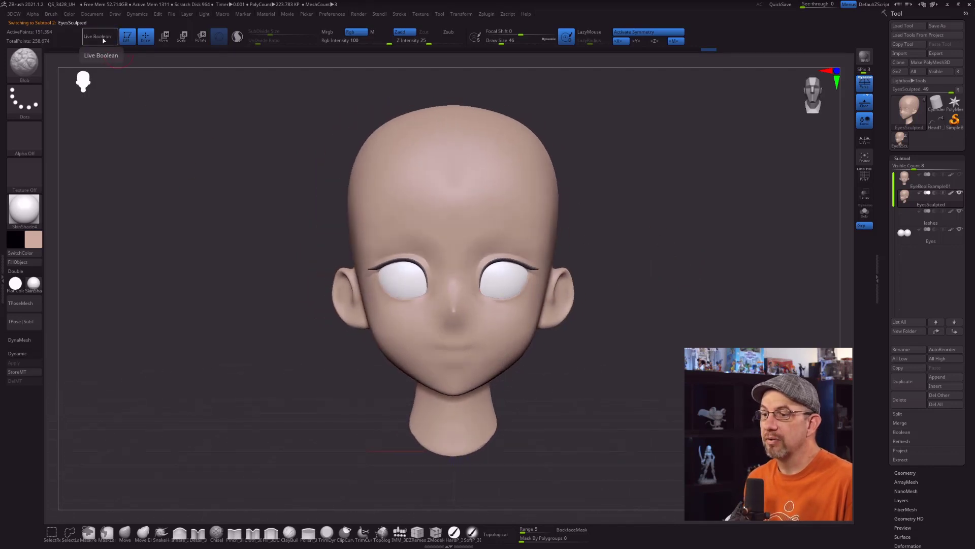
pyautogui.click(99, 37)
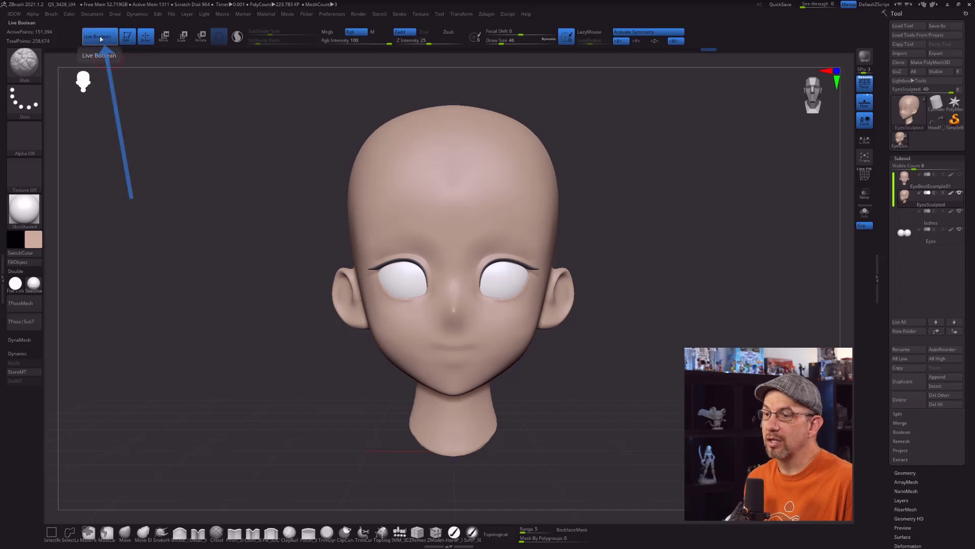
pyautogui.moveTo(708, 215); pyautogui.dragTo(681, 234)
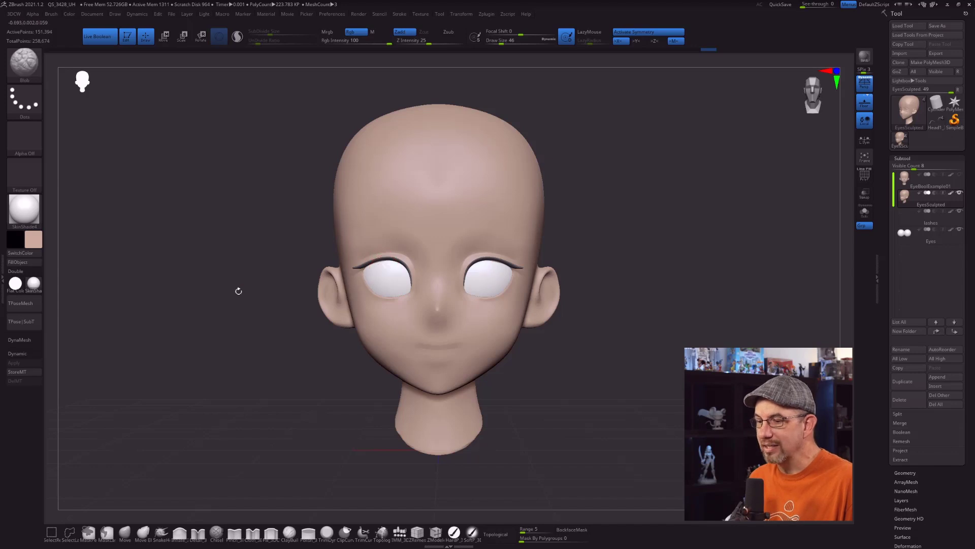
# Examine the eyes and upper lashes from below and in a close frontal view.
pyautogui.moveTo(32, 291)
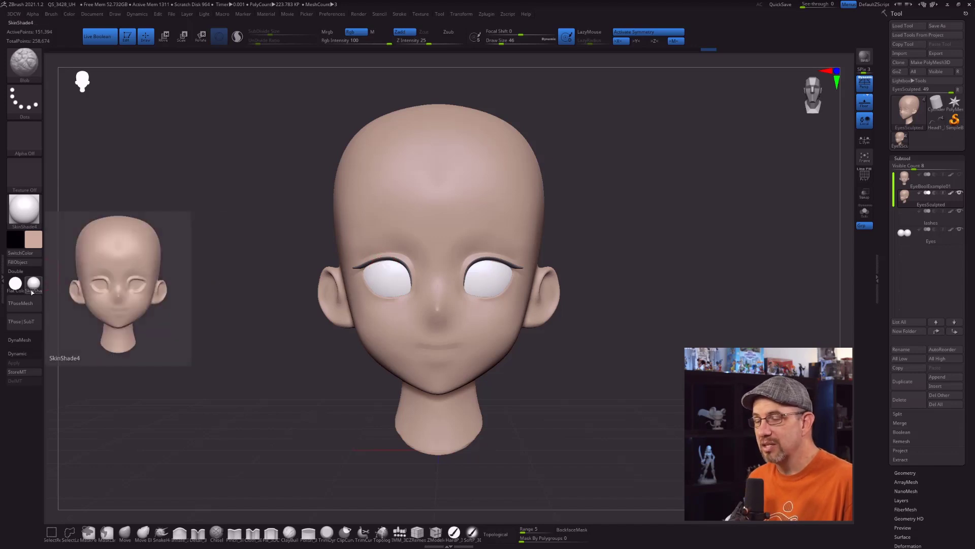
pyautogui.moveTo(598, 289); pyautogui.dragTo(535, 272)
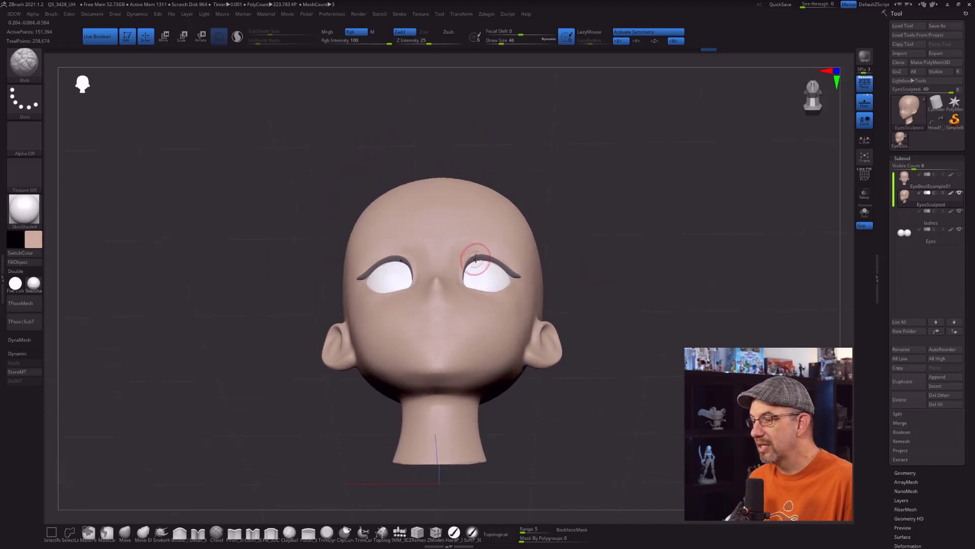
pyautogui.keyDown('shift'); pyautogui.moveTo(603, 220); pyautogui.dragTo(584, 234); pyautogui.keyUp('shift')
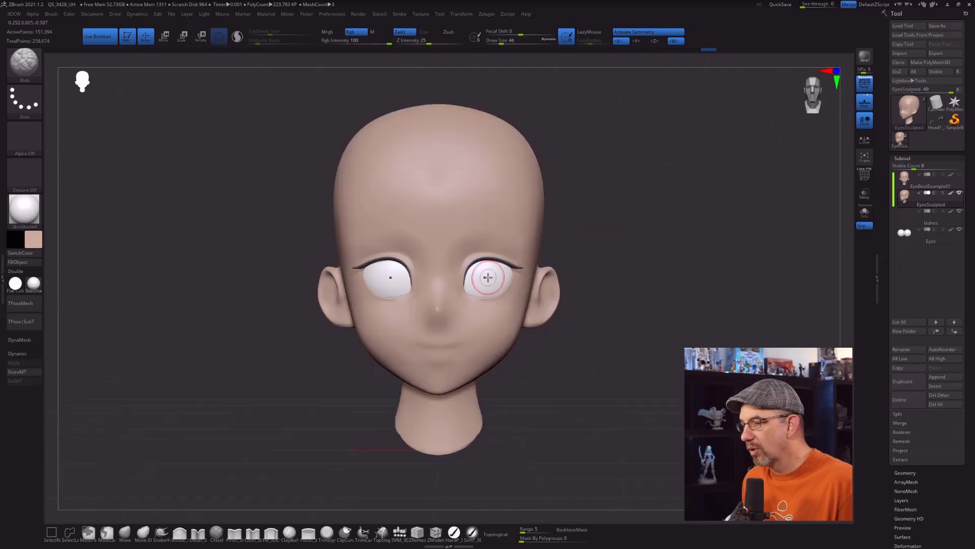
pyautogui.keyDown('alt'); pyautogui.moveTo(651, 221); pyautogui.dragTo(659, 258); pyautogui.keyUp('alt')
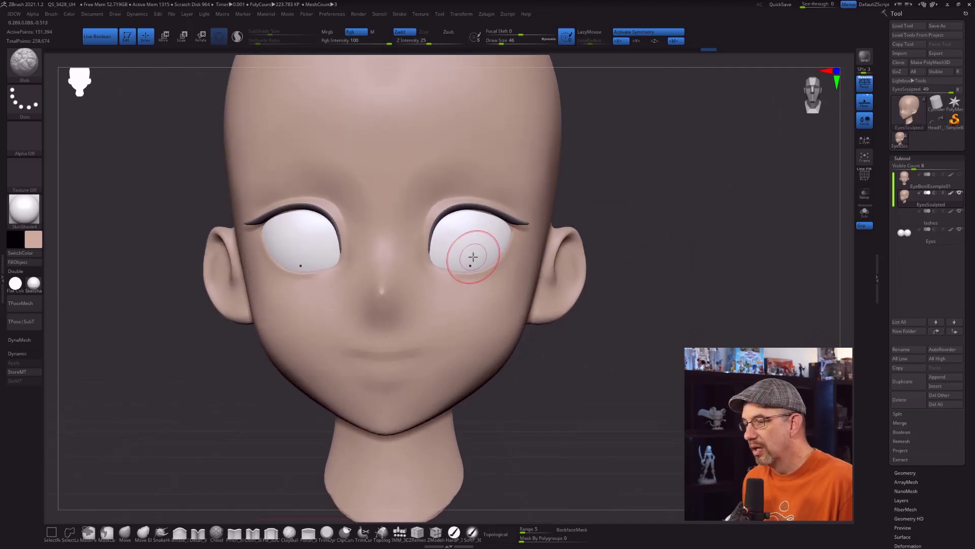
# Make the Eyes subtool active and choose the IMM_3DCW insert brush with the QuadSphere-2 mesh.
pyautogui.moveTo(635, 268); pyautogui.dragTo(583, 254)
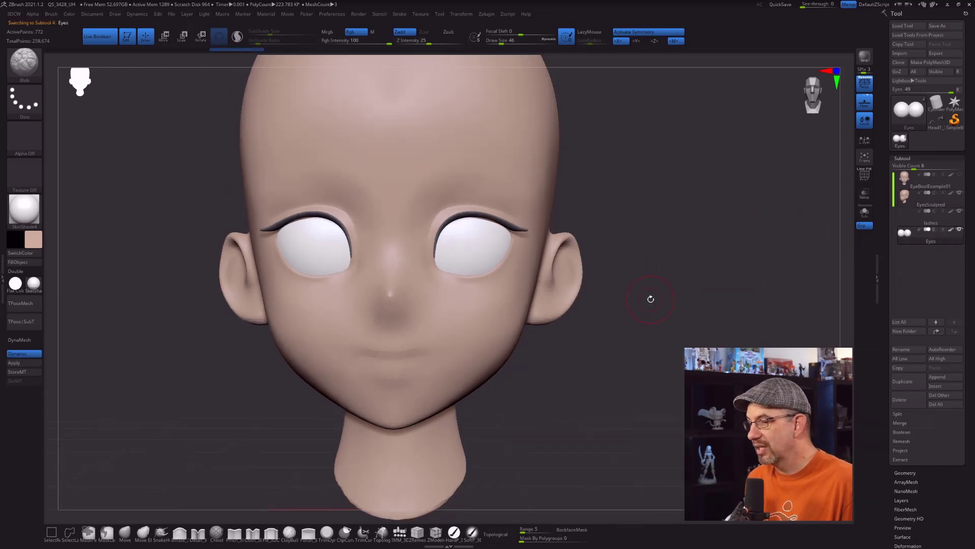
pyautogui.click(400, 533)
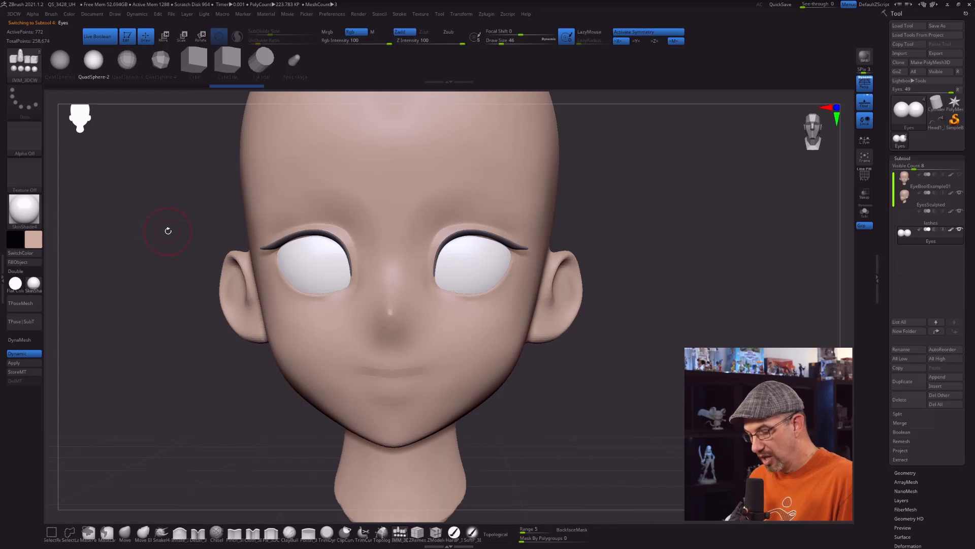
pyautogui.press('b')
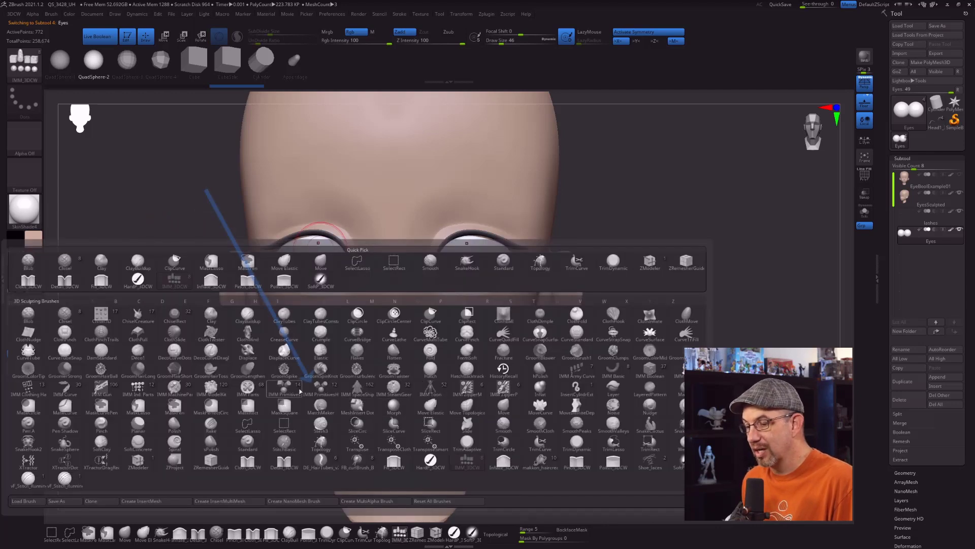
pyautogui.moveTo(318, 388)
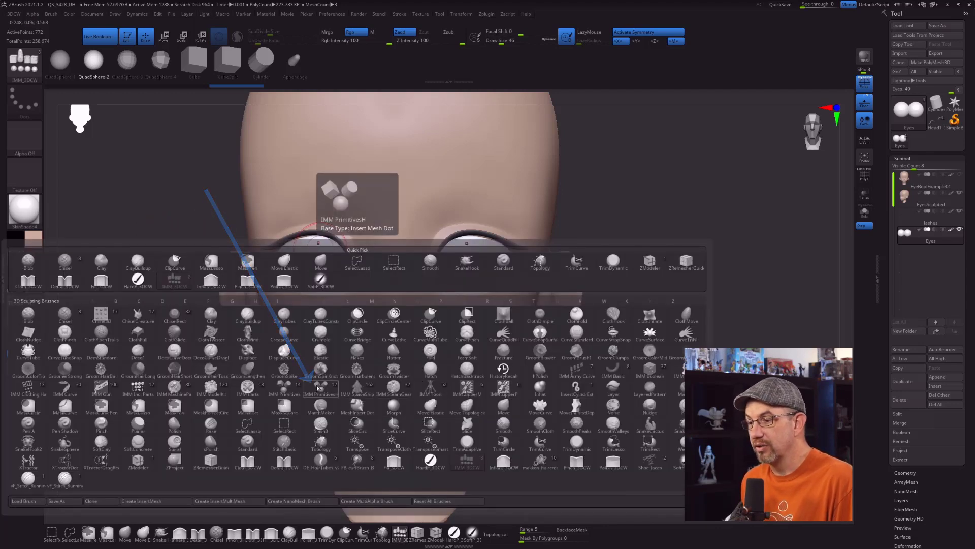
pyautogui.click(317, 387)
# Insert a QuadSphere-2 mesh on the front of the eye, mirrored to the other eye by symmetry.
pyautogui.moveTo(656, 279); pyautogui.dragTo(658, 262)
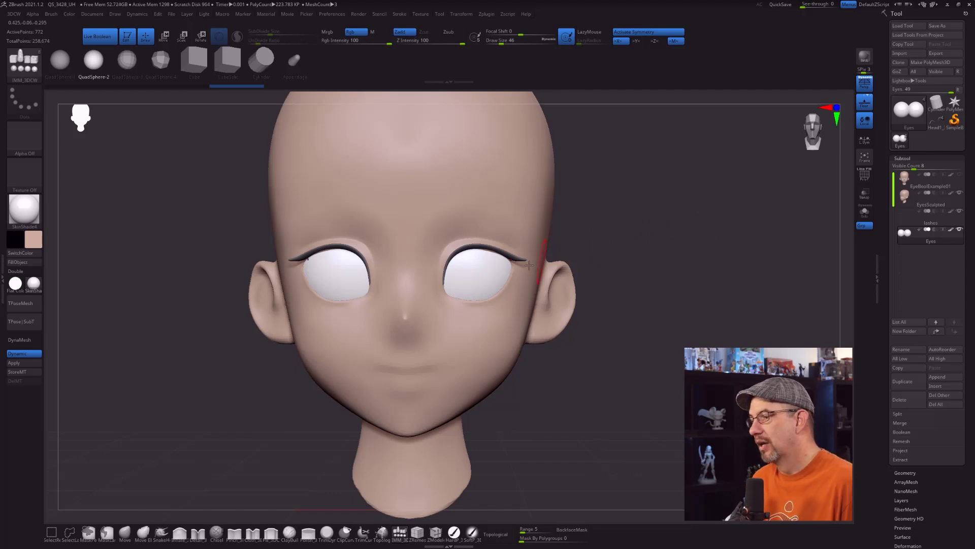
pyautogui.press('shift')
pyautogui.hotkey('shift', 'f')
pyautogui.hotkey('shift', 'f')
pyautogui.moveTo(472, 271); pyautogui.dragTo(482, 299)
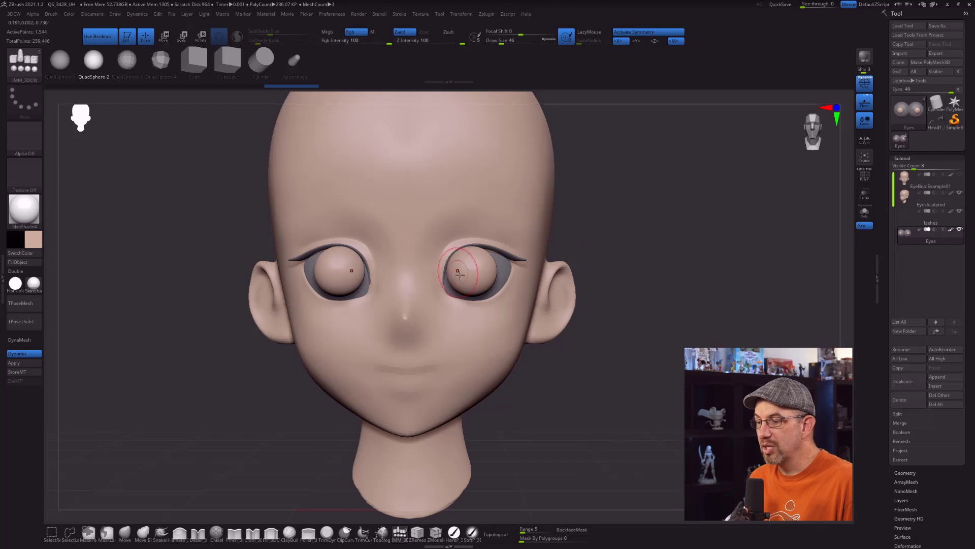
# Set the current colour to a saturated medium blue.
pyautogui.moveTo(686, 238)
pyautogui.mouseDown()
pyautogui.moveTo(762, 239)
pyautogui.moveTo(688, 237)
pyautogui.mouseUp()
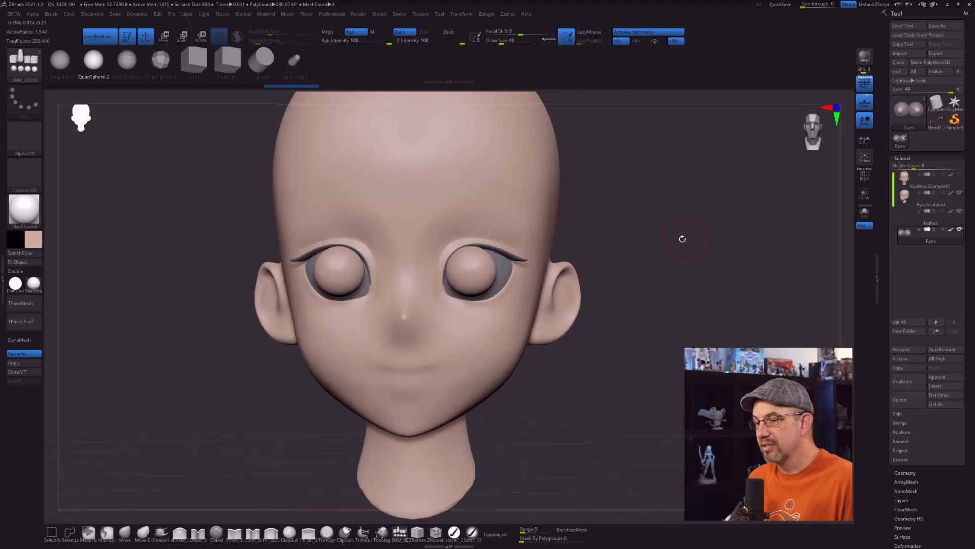
pyautogui.moveTo(669, 204); pyautogui.dragTo(681, 221)
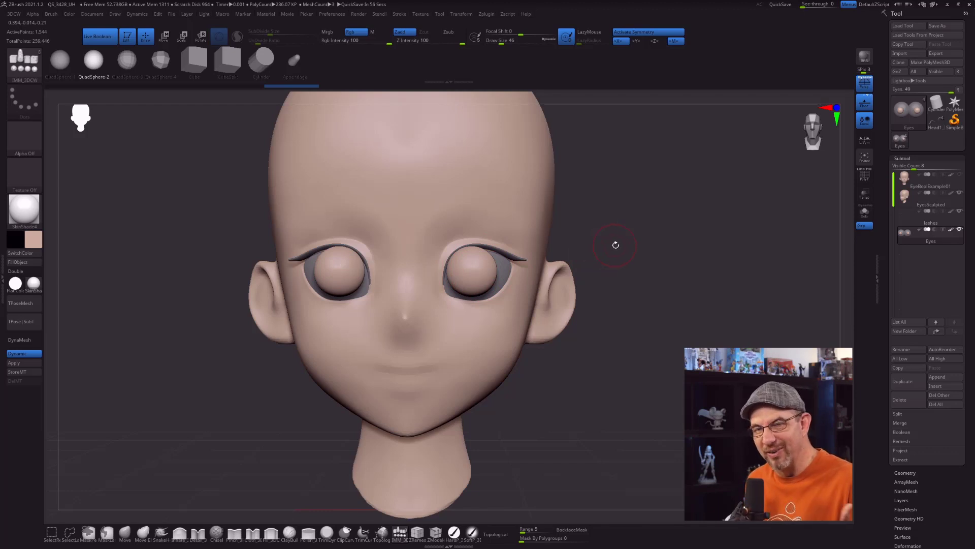
pyautogui.moveTo(682, 252); pyautogui.dragTo(612, 255)
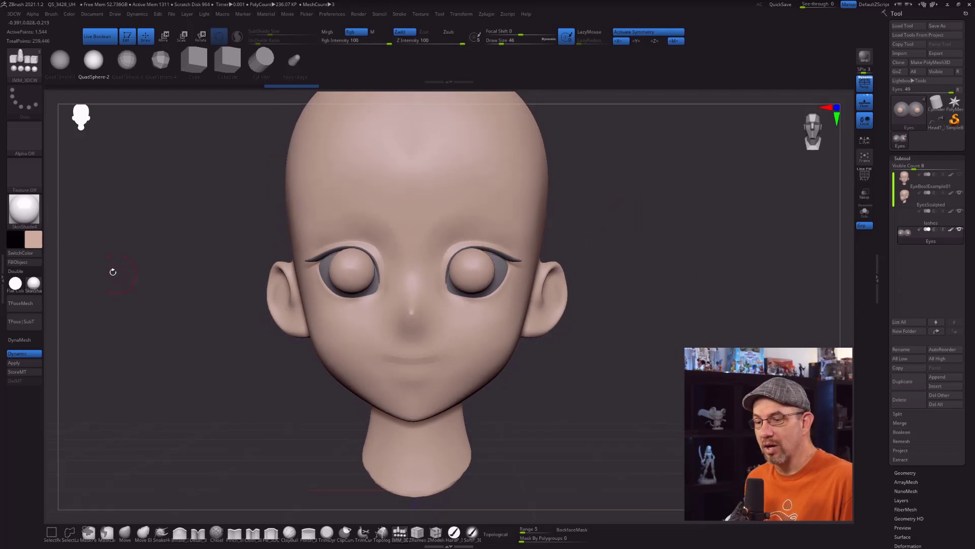
pyautogui.click(36, 242)
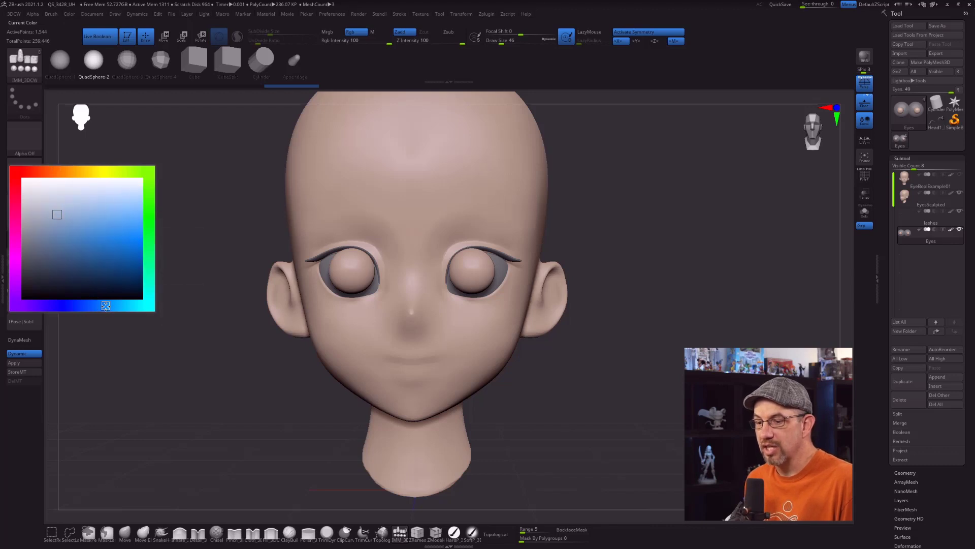
pyautogui.moveTo(83, 231); pyautogui.dragTo(76, 224)
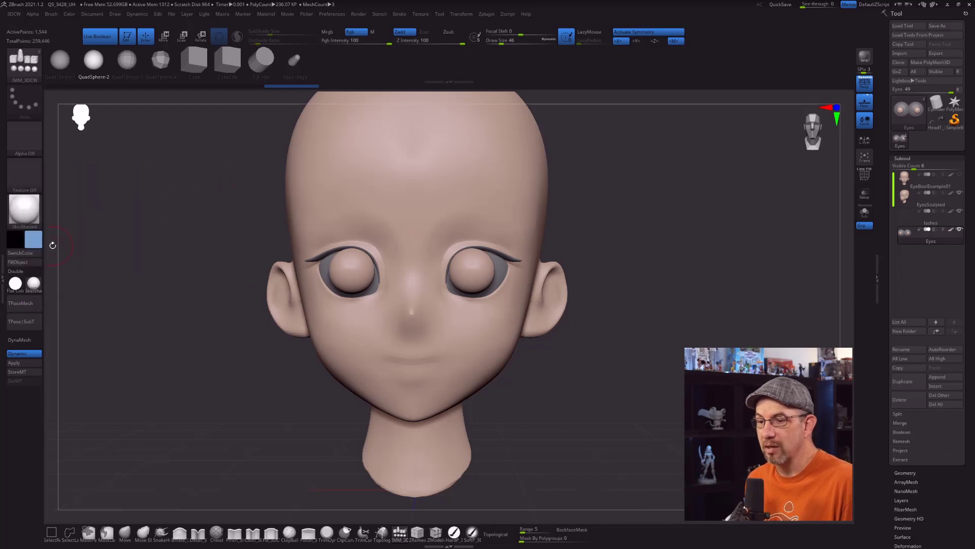
pyautogui.click(32, 245)
pyautogui.moveTo(62, 261); pyautogui.dragTo(96, 243)
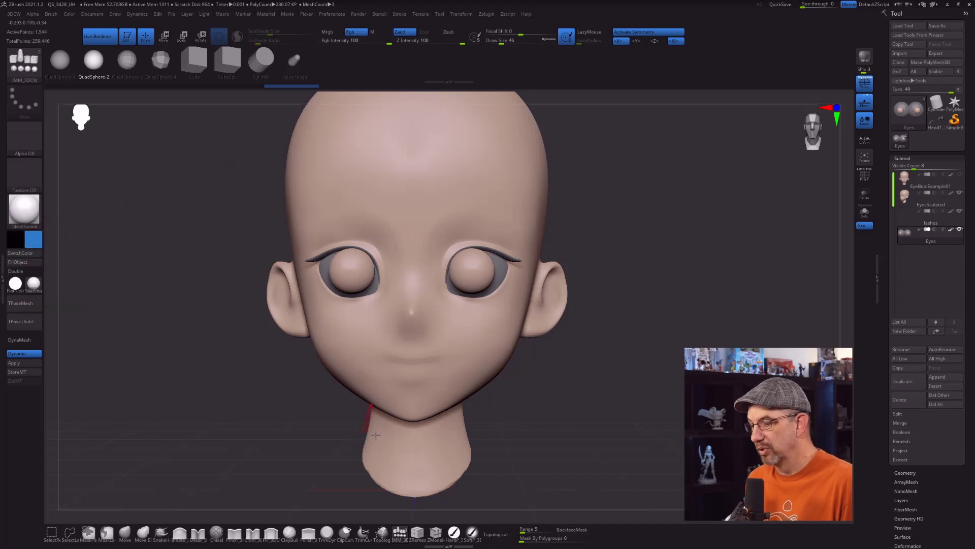
# Switch to the HardP_3DCW paint brush and fill the inserted eye spheres with the blue colour.
pyautogui.click(454, 532)
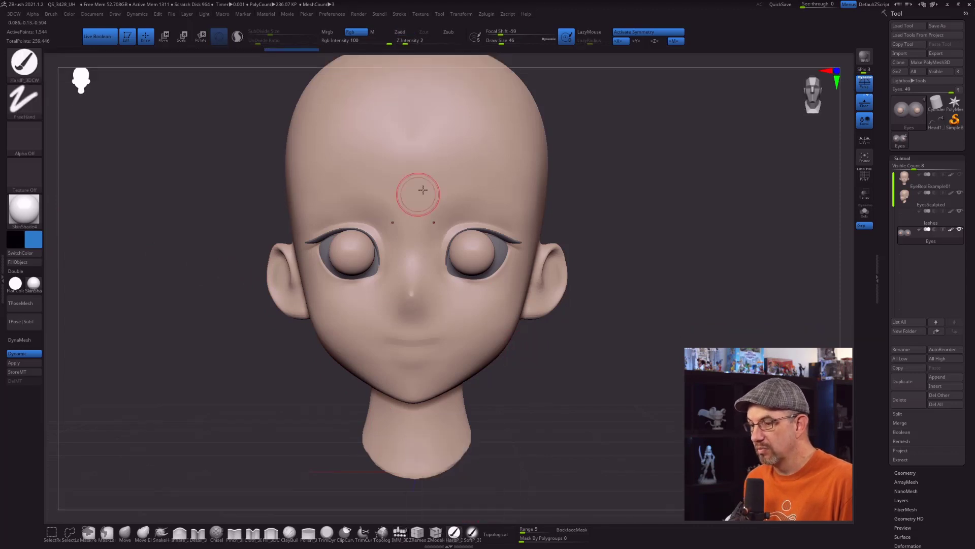
pyautogui.moveTo(212, 175); pyautogui.dragTo(144, 150)
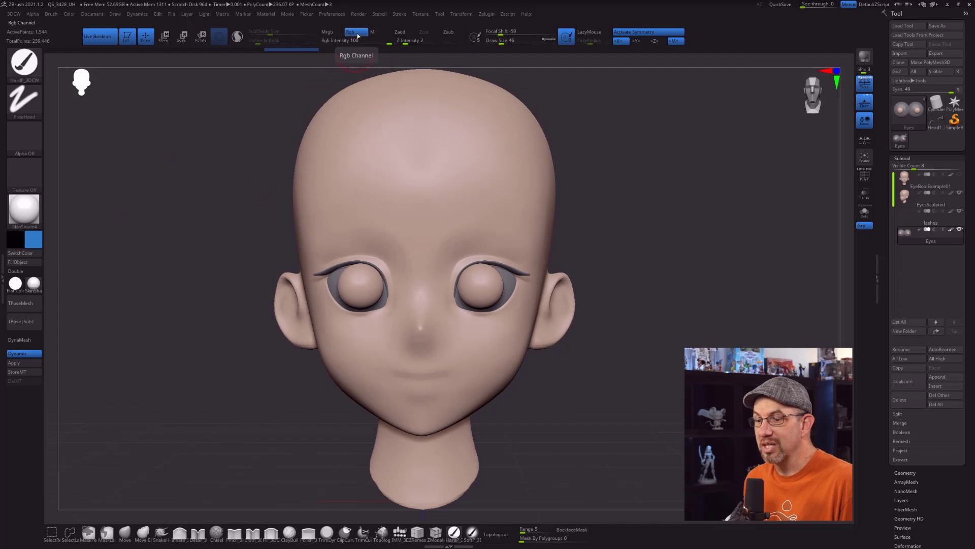
pyautogui.click(24, 261)
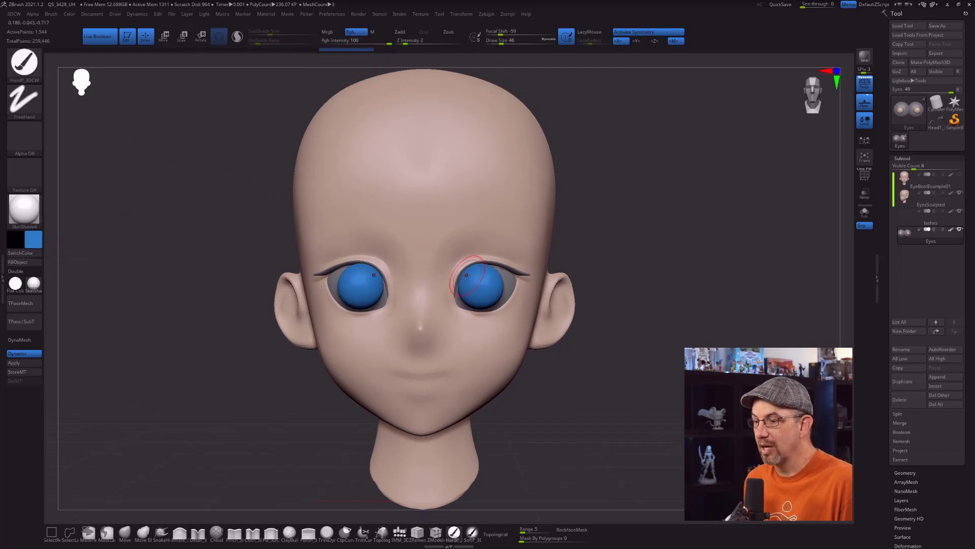
# Split the unmasked points of the Eyes subtool to separate the blue spheres from the white eyeballs.
pyautogui.moveTo(678, 239)
pyautogui.mouseDown()
pyautogui.moveTo(645, 235)
pyautogui.moveTo(678, 227)
pyautogui.mouseUp()
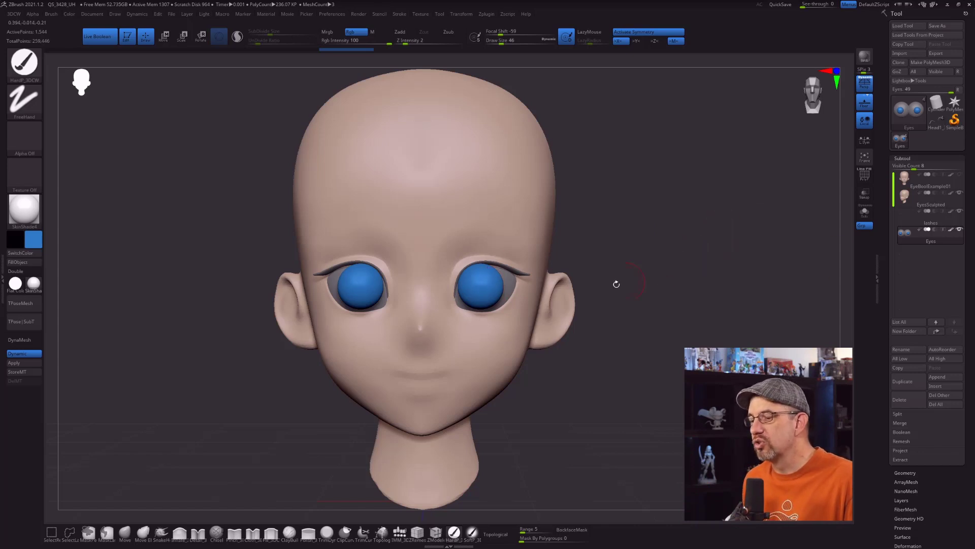
pyautogui.moveTo(609, 235); pyautogui.dragTo(508, 285)
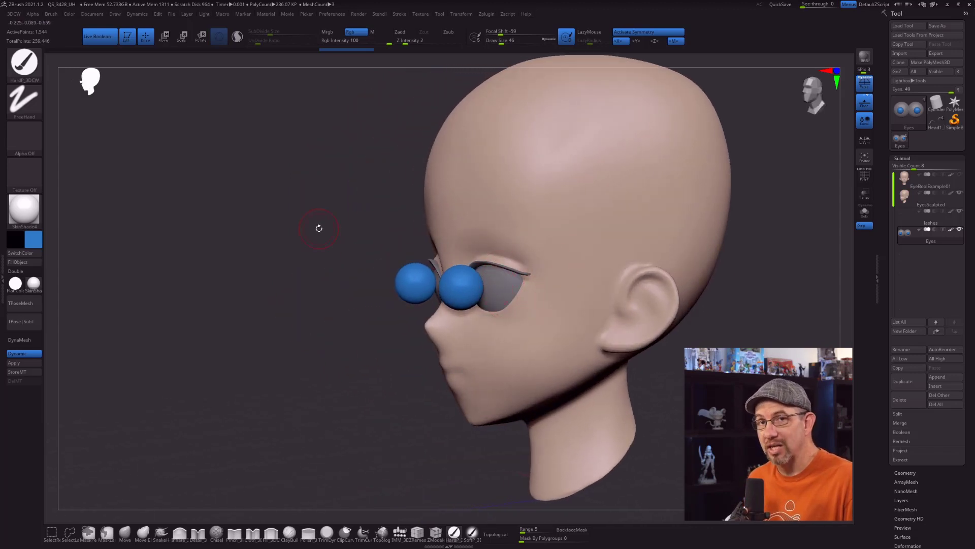
pyautogui.moveTo(396, 213); pyautogui.dragTo(285, 222)
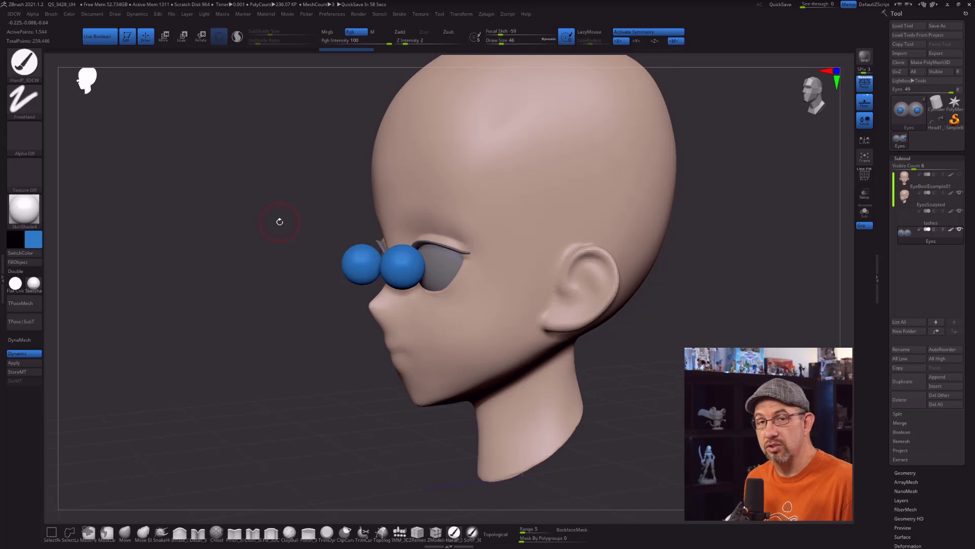
pyautogui.moveTo(288, 201); pyautogui.dragTo(366, 203)
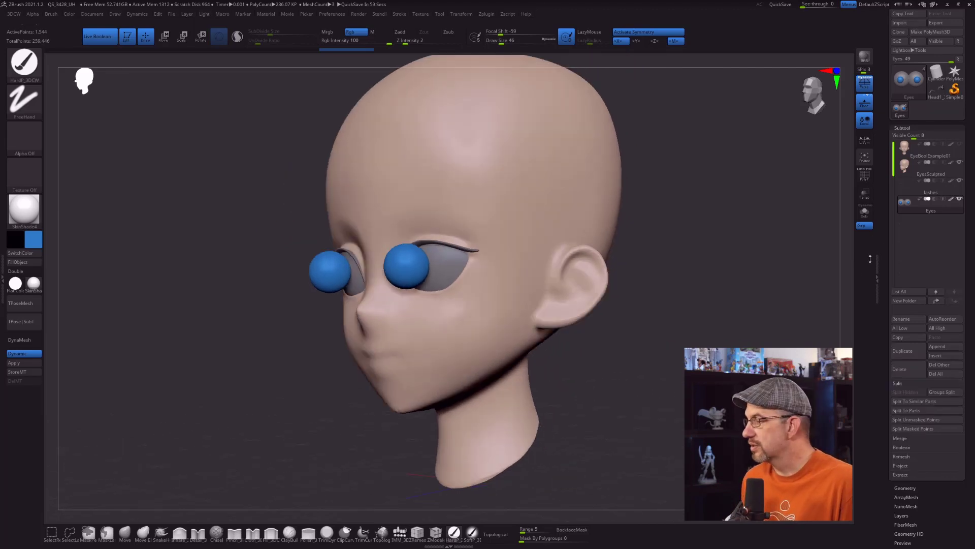
pyautogui.click(909, 420)
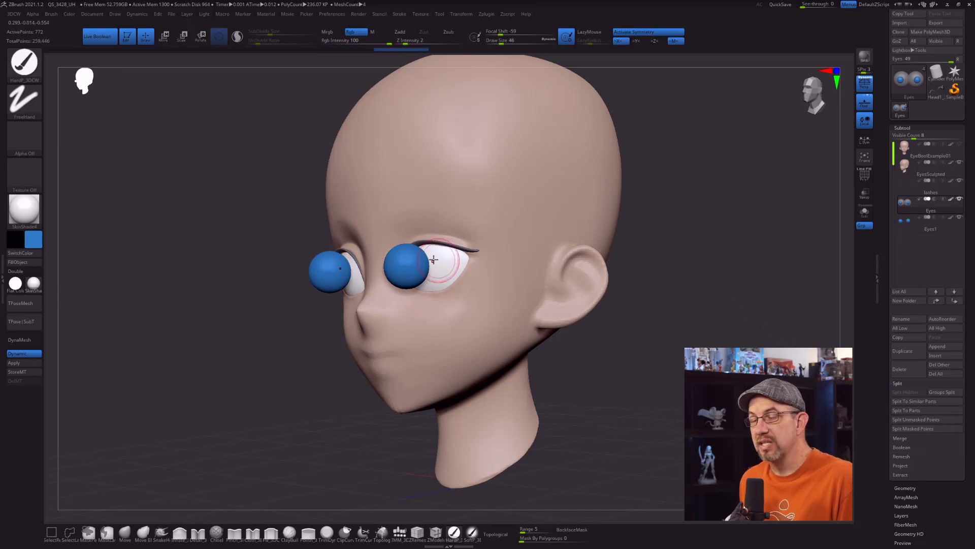
# Select the Eyes1 subtool with the blue spheres and snap the Move gizmo to where the near sphere meets its eyeball.
pyautogui.click(905, 224)
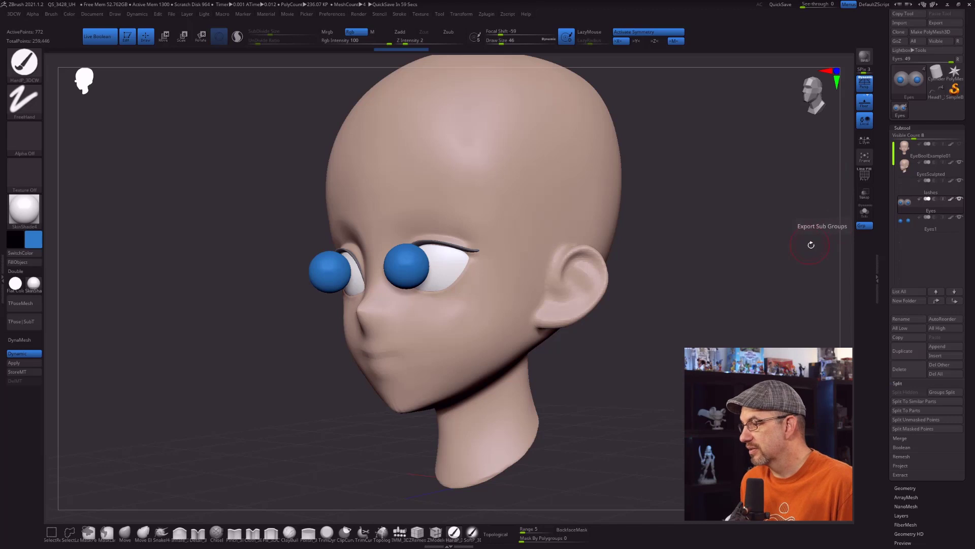
pyautogui.moveTo(735, 230); pyautogui.dragTo(722, 231)
pyautogui.press('w')
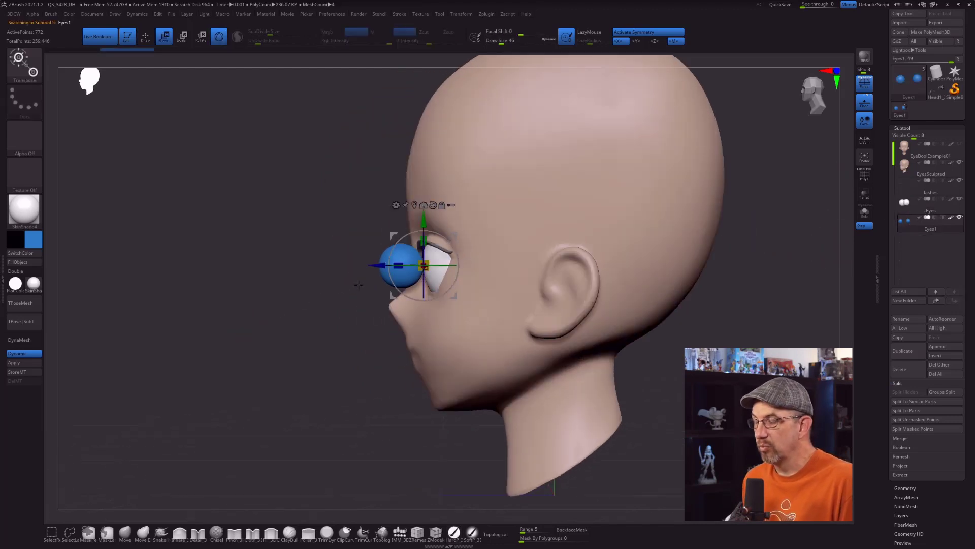
pyautogui.keyDown('ctrl'); pyautogui.moveTo(300, 223); pyautogui.dragTo(310, 245, button='right'); pyautogui.keyUp('ctrl')
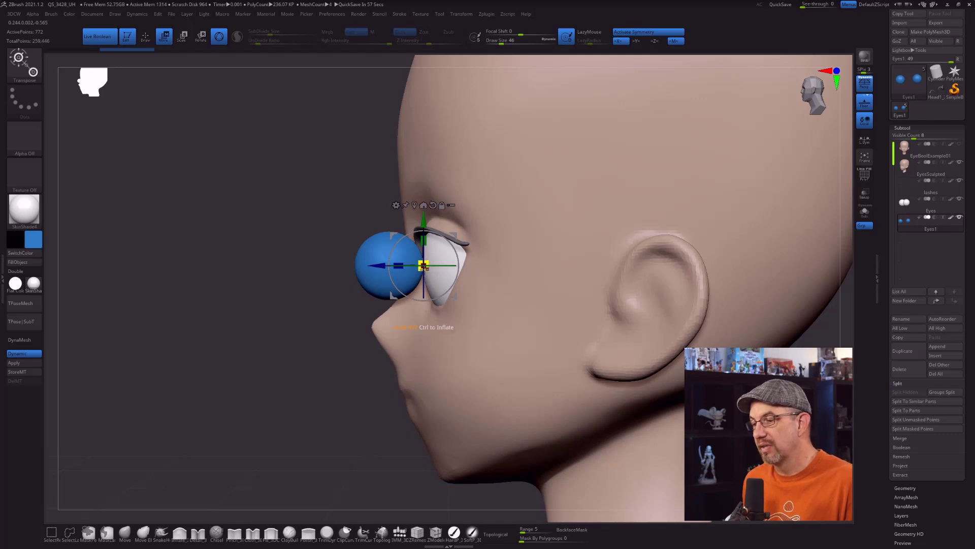
pyautogui.click(395, 260)
pyautogui.moveTo(359, 273); pyautogui.dragTo(425, 329)
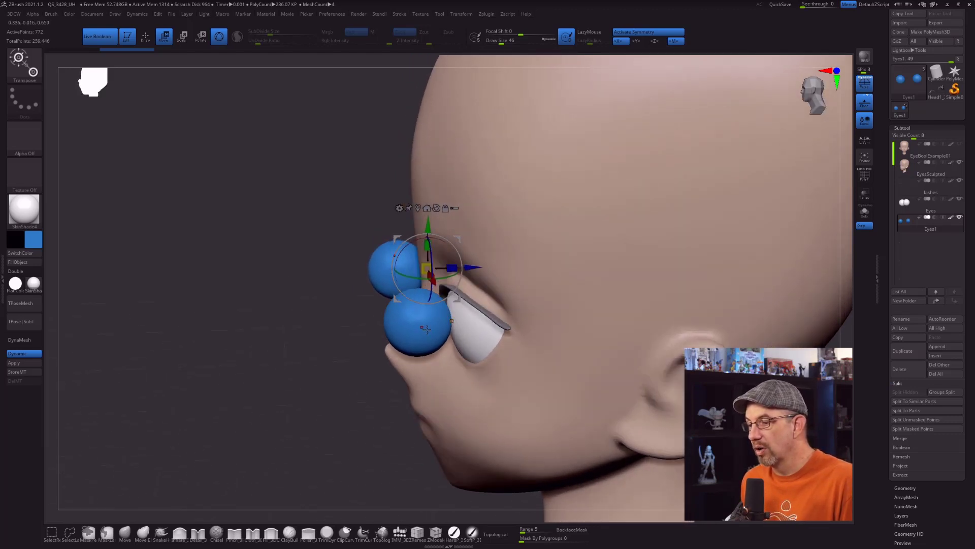
pyautogui.keyDown('alt'); pyautogui.click(453, 322); pyautogui.keyUp('alt')
pyautogui.moveTo(350, 312); pyautogui.dragTo(399, 310)
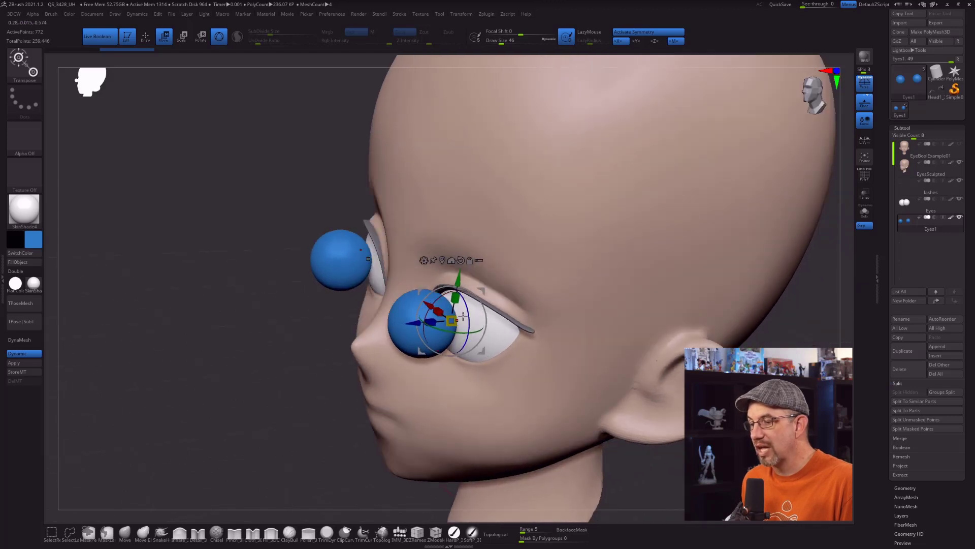
# Switch the gizmo back and forth between the far eye's sphere and the near eye's sphere.
pyautogui.keyDown('alt'); pyautogui.click(367, 256); pyautogui.keyUp('alt')
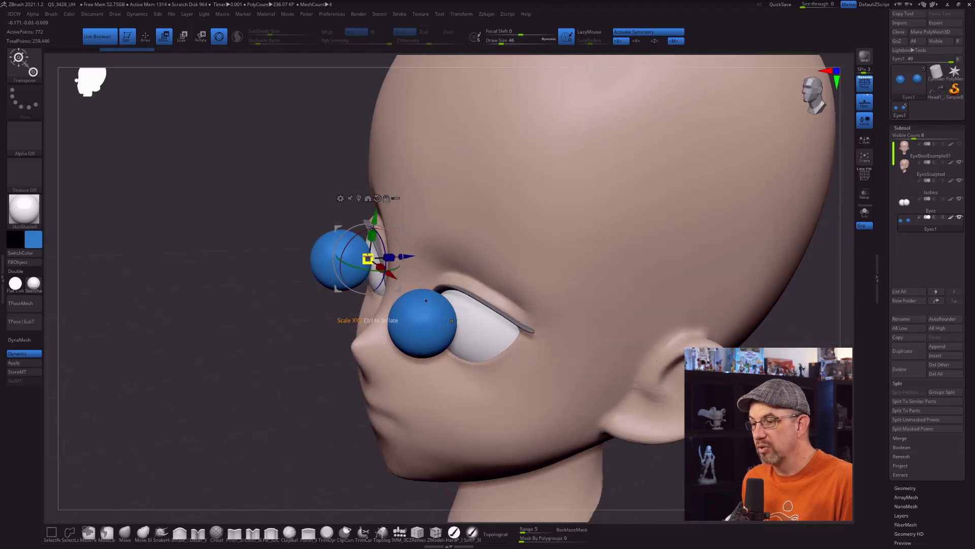
pyautogui.keyDown('alt'); pyautogui.click(451, 321); pyautogui.keyUp('alt')
pyautogui.keyDown('alt'); pyautogui.click(370, 260); pyautogui.keyUp('alt')
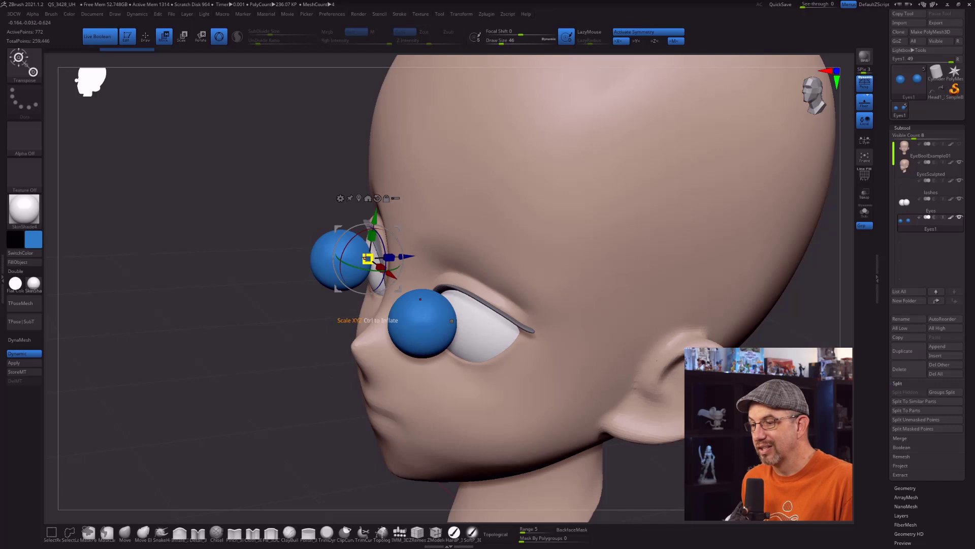
pyautogui.keyDown('alt'); pyautogui.click(454, 321); pyautogui.keyUp('alt')
# Flatten the blue spheres along the depth axis and move them back into the eyeballs as iris discs.
pyautogui.moveTo(257, 198); pyautogui.dragTo(245, 184)
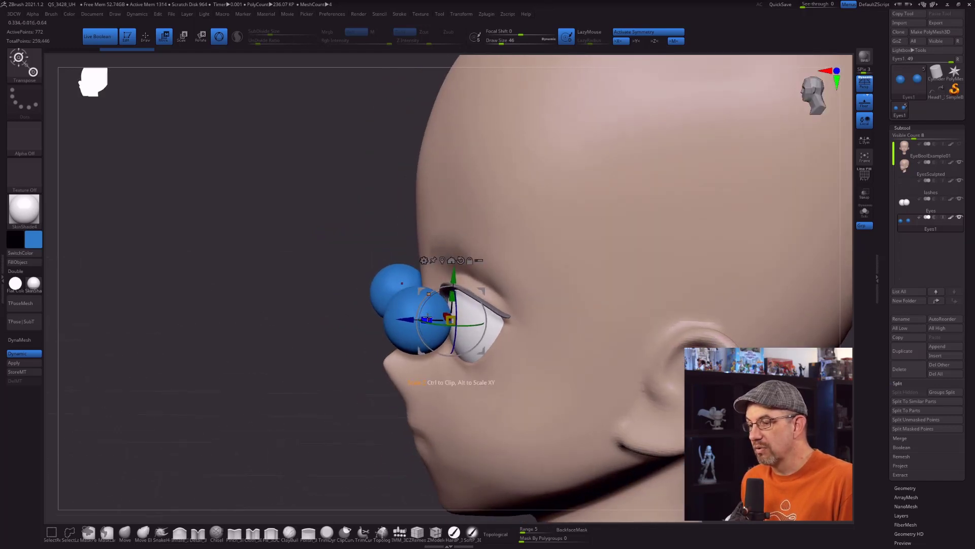
pyautogui.moveTo(427, 319); pyautogui.dragTo(480, 323)
pyautogui.moveTo(405, 319); pyautogui.dragTo(424, 322)
pyautogui.moveTo(341, 266); pyautogui.dragTo(292, 208)
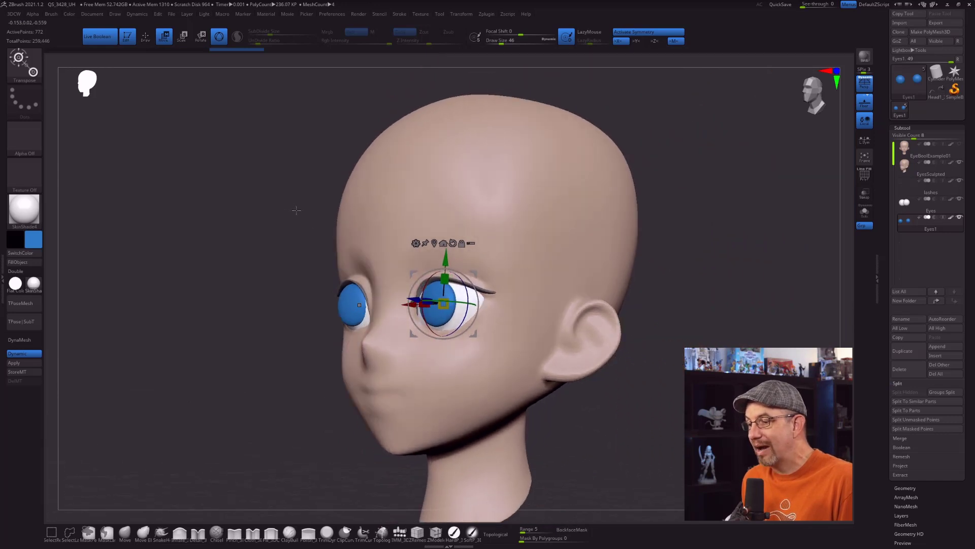
# Set the Eyes1 subtool to boolean subtraction so it carves recessed irises, and inspect them from several angles.
pyautogui.click(936, 217)
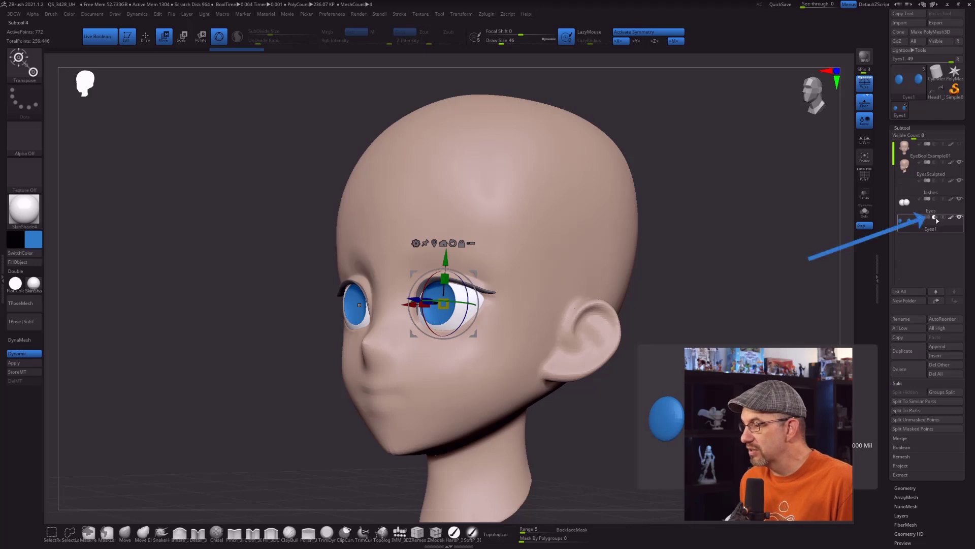
pyautogui.moveTo(701, 248)
pyautogui.mouseDown()
pyautogui.moveTo(738, 247)
pyautogui.moveTo(655, 277)
pyautogui.mouseUp()
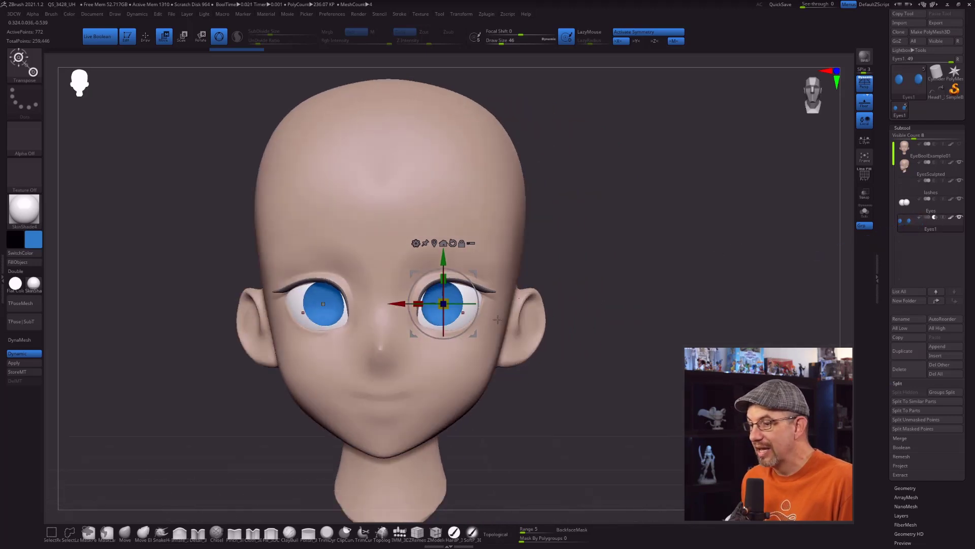
pyautogui.moveTo(587, 237); pyautogui.dragTo(643, 254)
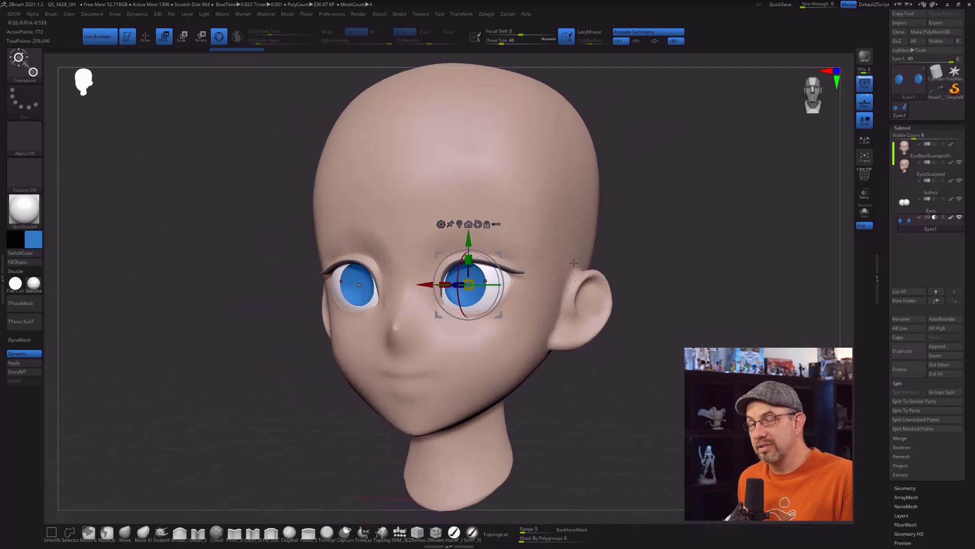
pyautogui.moveTo(704, 263); pyautogui.dragTo(653, 259)
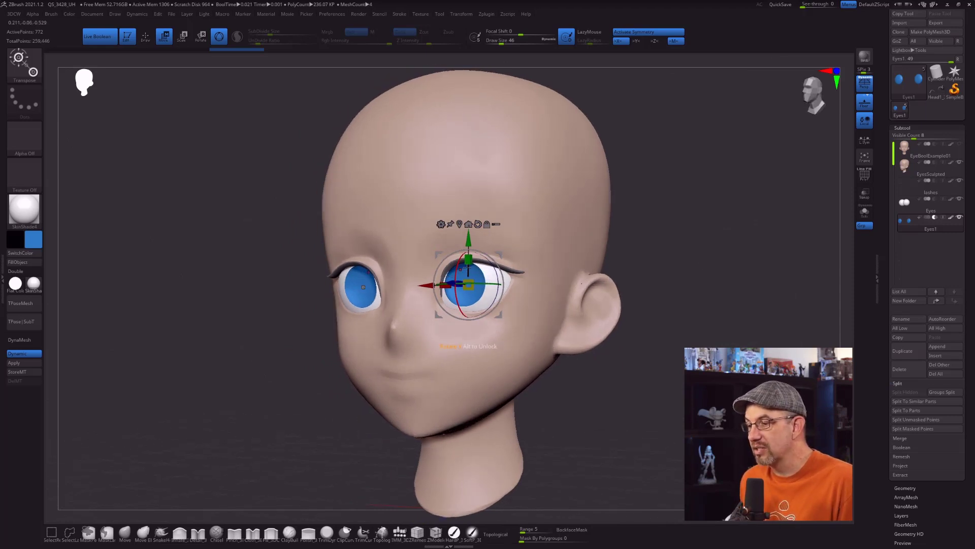
pyautogui.moveTo(653, 268); pyautogui.dragTo(650, 282)
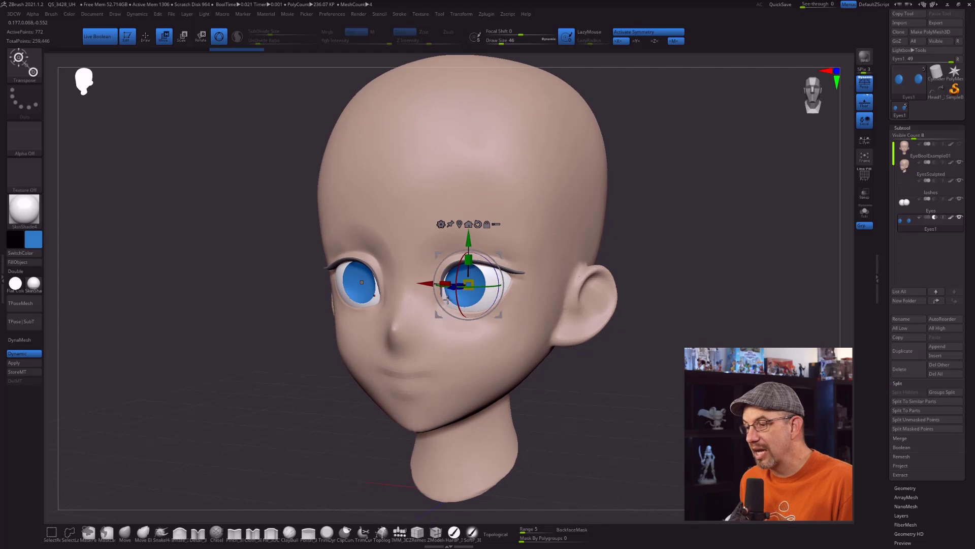
pyautogui.press('q')
pyautogui.moveTo(659, 218); pyautogui.dragTo(696, 207)
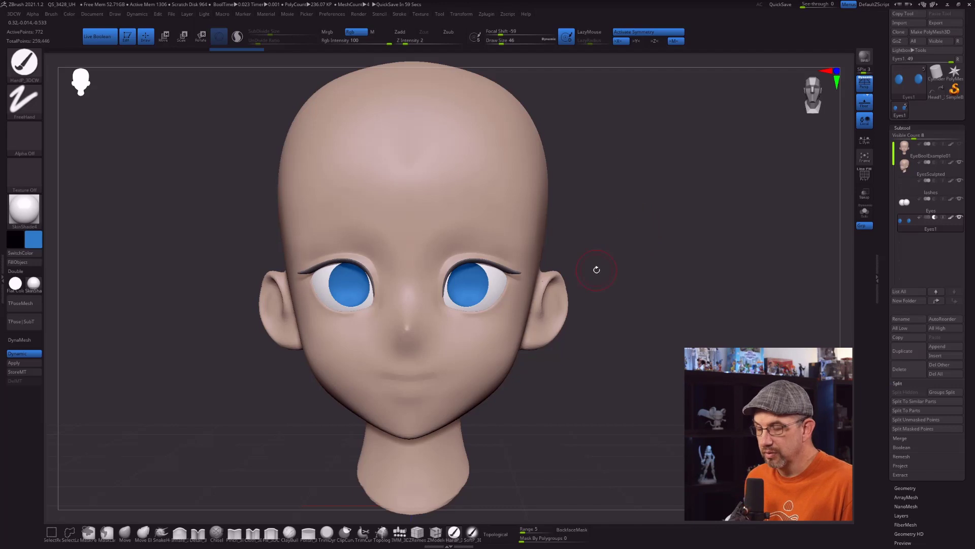
pyautogui.press('w')
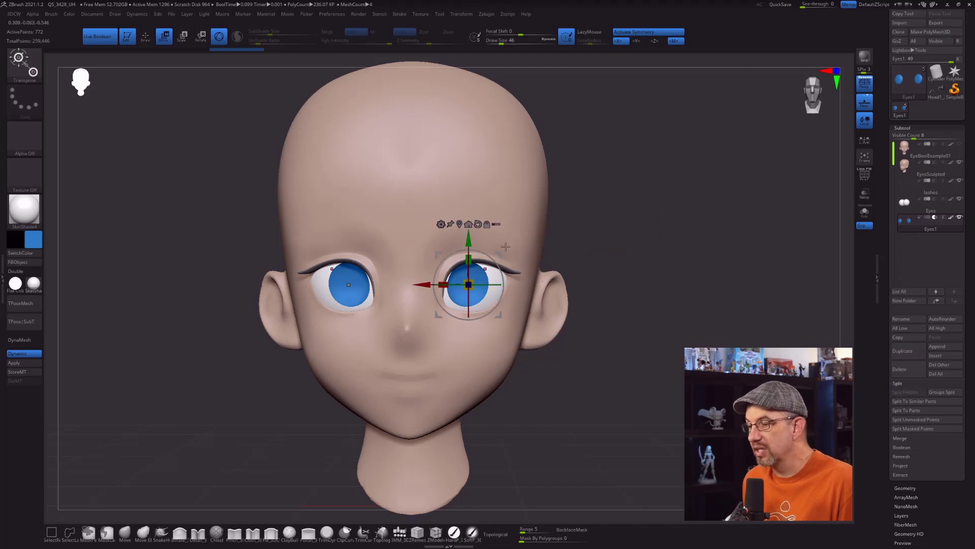
pyautogui.moveTo(500, 249)
pyautogui.mouseDown()
pyautogui.moveTo(482, 171)
pyautogui.moveTo(500, 308)
pyautogui.moveTo(493, 248)
pyautogui.mouseUp()
pyautogui.hotkey('ctrl', 'z')
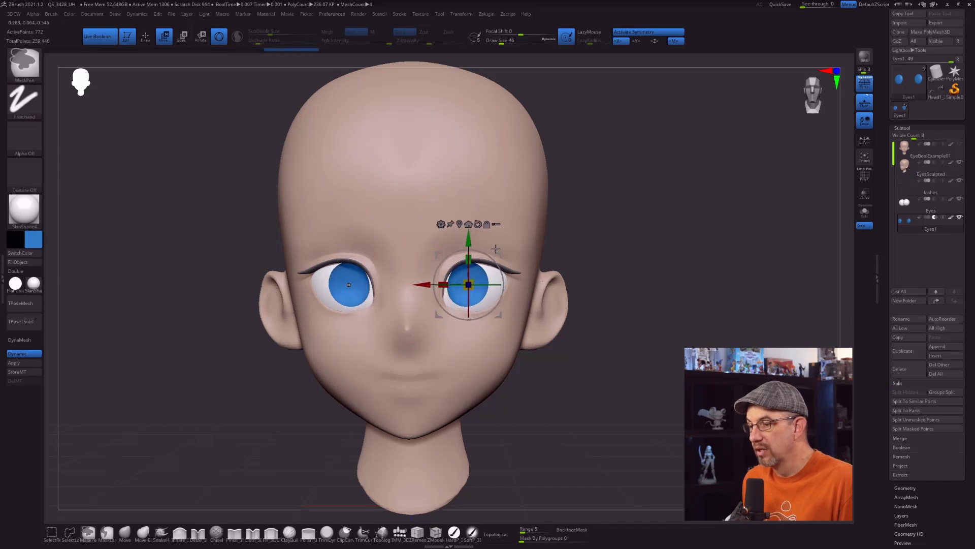
# Select the white Eyes subtool and mark it as the Start group for the Live Boolean subtraction.
pyautogui.click(917, 202)
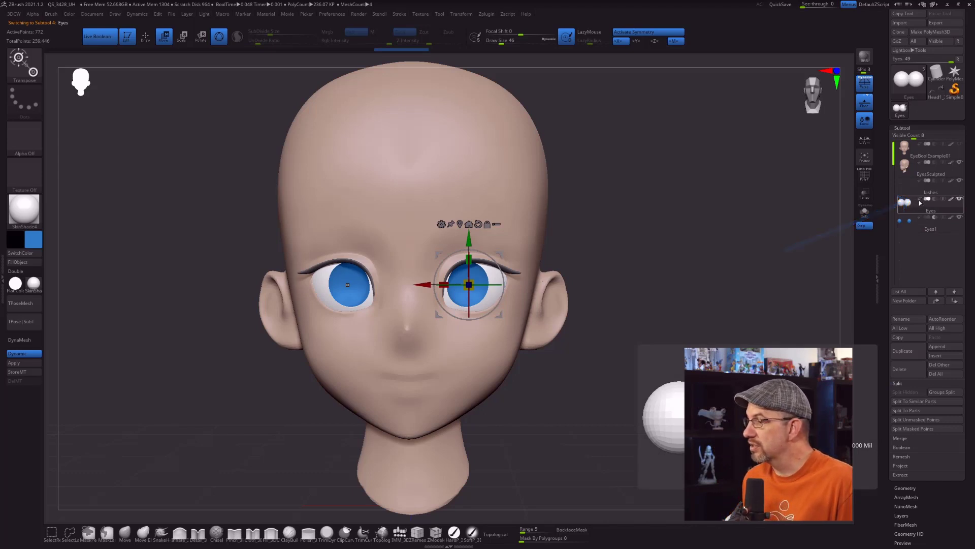
pyautogui.click(920, 199)
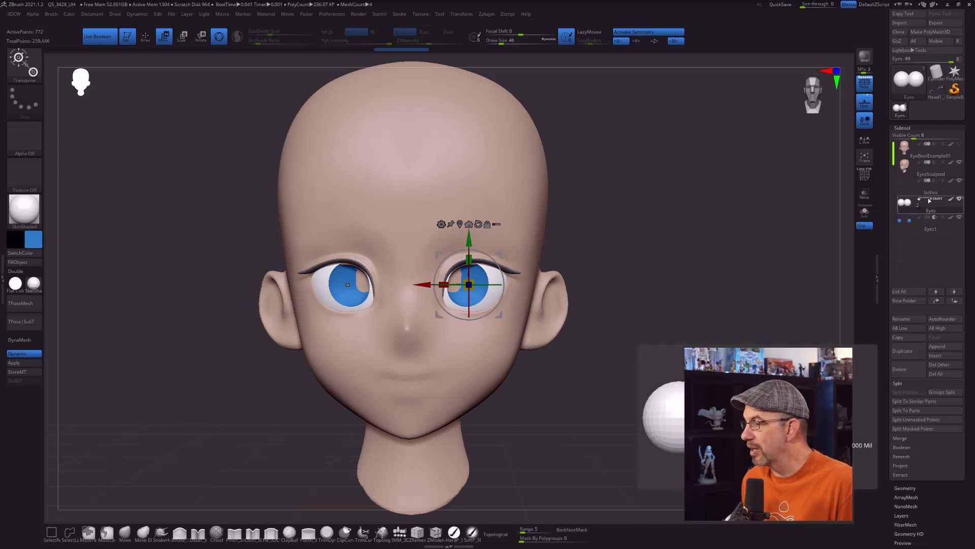
pyautogui.moveTo(675, 233); pyautogui.dragTo(518, 272)
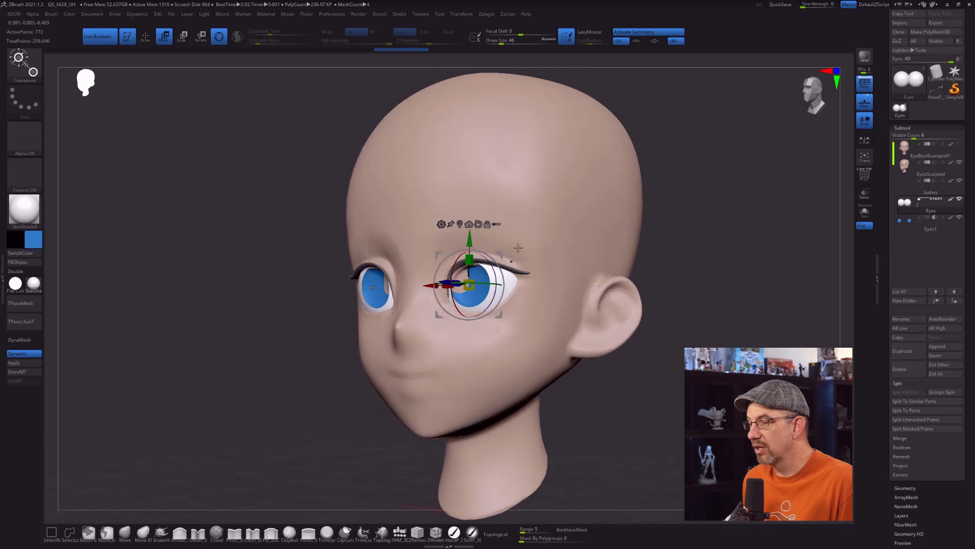
pyautogui.moveTo(729, 221); pyautogui.dragTo(718, 229)
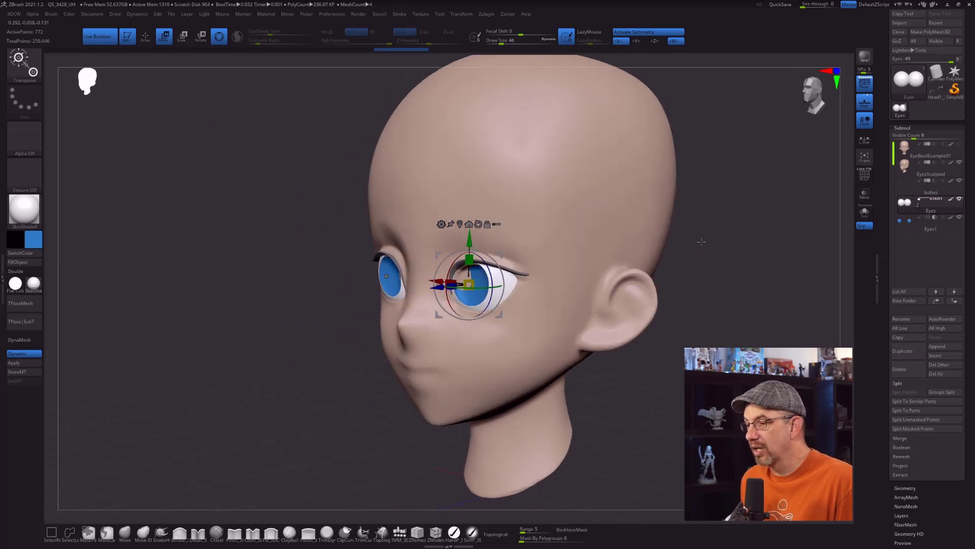
pyautogui.moveTo(324, 326); pyautogui.dragTo(335, 336)
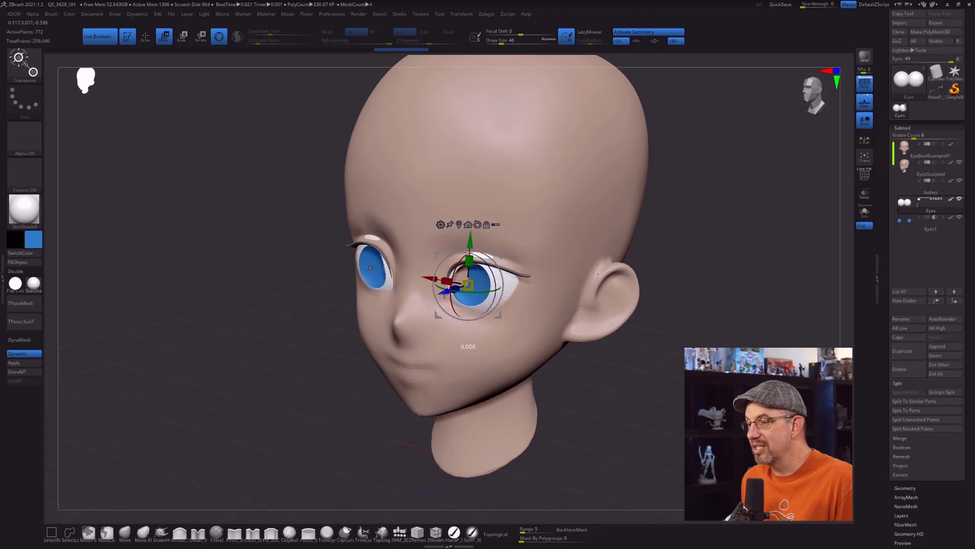
# Reselect the Eyes1 subtool and nudge the iris discs slightly to fine-tune their position within the eyeballs.
pyautogui.click(905, 218)
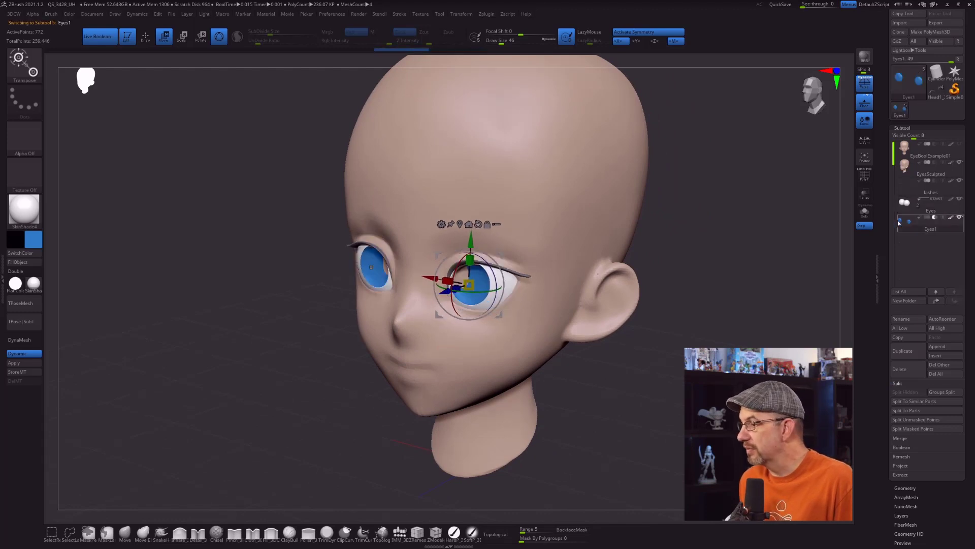
pyautogui.moveTo(454, 289); pyautogui.dragTo(452, 290)
pyautogui.moveTo(809, 278); pyautogui.dragTo(823, 265)
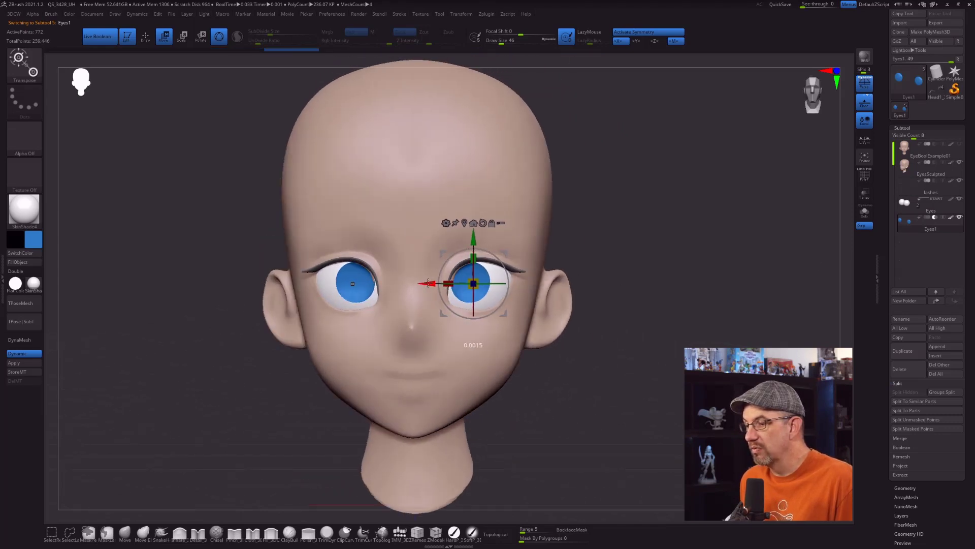
pyautogui.keyDown('alt'); pyautogui.moveTo(661, 233); pyautogui.dragTo(646, 247); pyautogui.keyUp('alt')
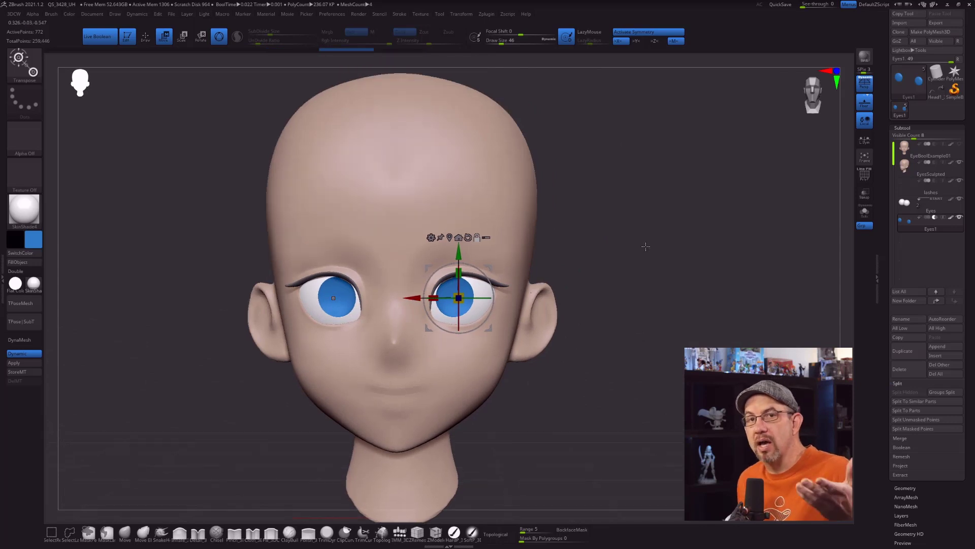
pyautogui.moveTo(653, 228); pyautogui.dragTo(617, 265)
pyautogui.moveTo(651, 221); pyautogui.dragTo(643, 269)
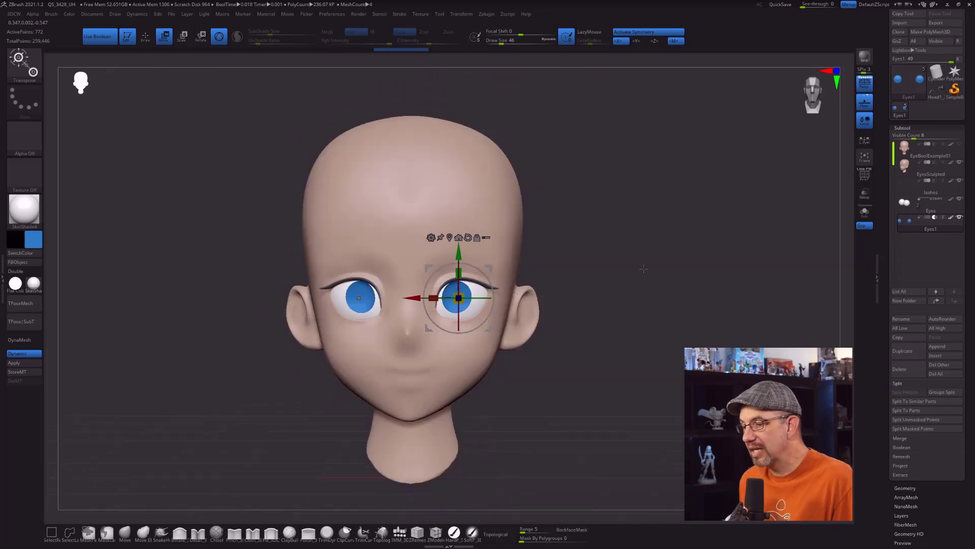
pyautogui.press('q')
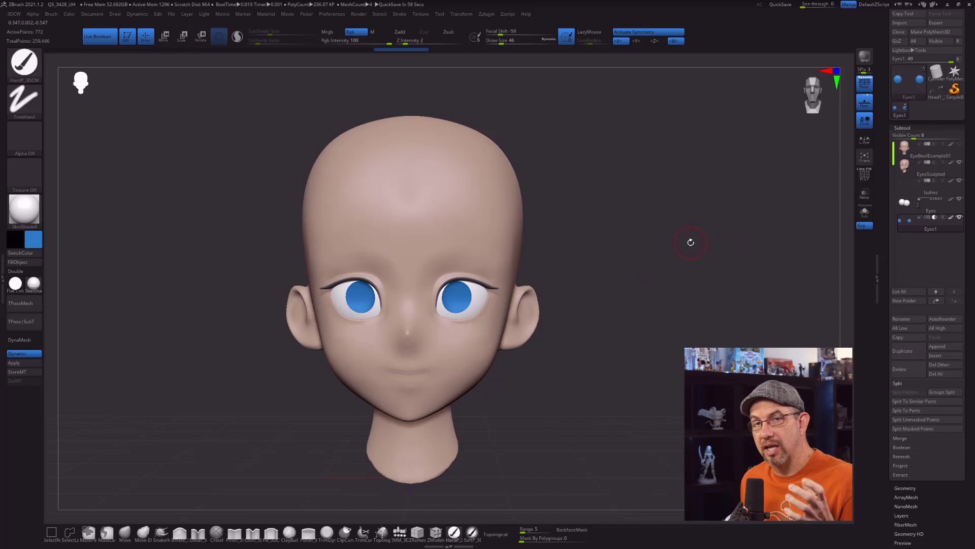
# Switch to the IMM insert brush with the Cylinder mesh and set the current colour to a near-black blue.
pyautogui.click(399, 532)
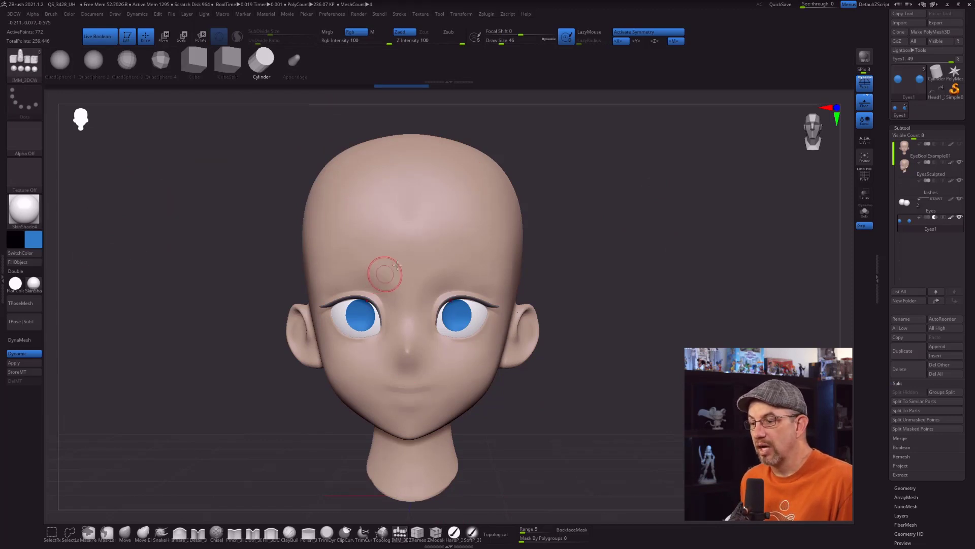
pyautogui.click(36, 242)
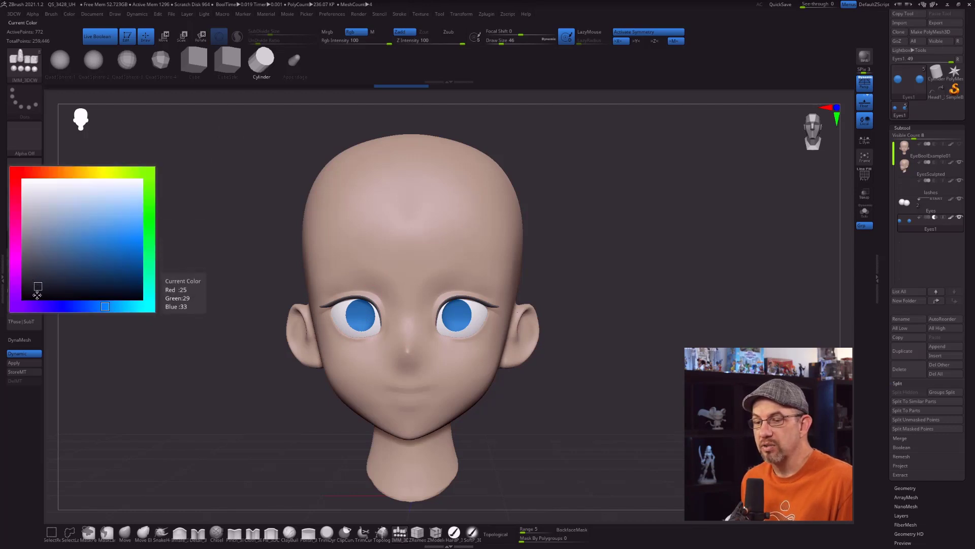
pyautogui.click(39, 287)
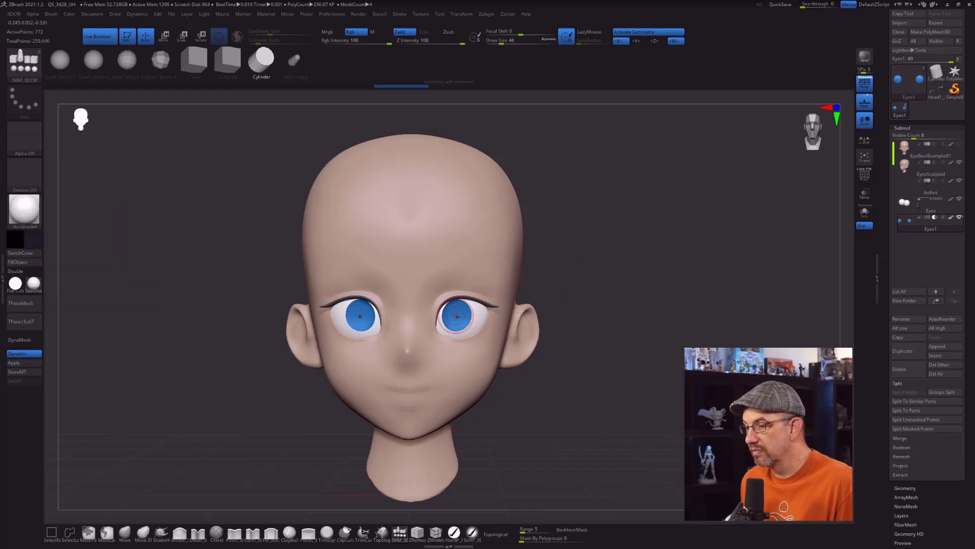
# Turn off Live Boolean and insert a small dark cylinder at the centre of the iris, mirrored on both eyes, for the pupils.
pyautogui.click(99, 36)
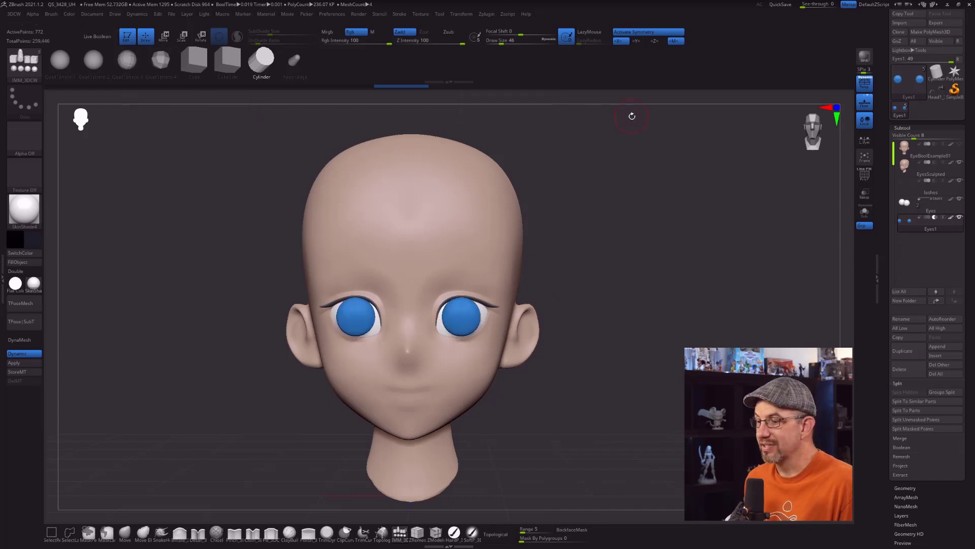
pyautogui.scroll(2, 614, 252)
pyautogui.scroll(1, 614, 252)
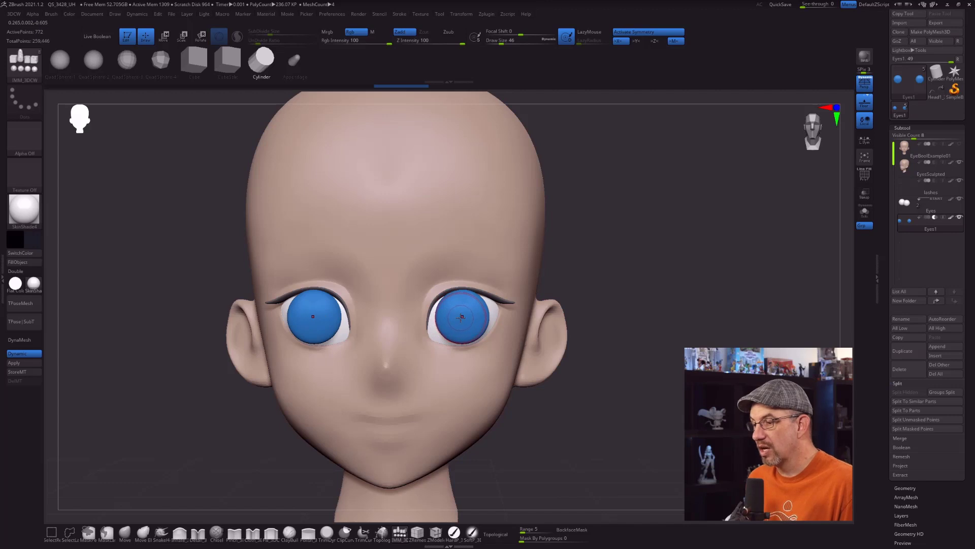
pyautogui.moveTo(462, 318); pyautogui.dragTo(465, 330)
pyautogui.moveTo(642, 257)
pyautogui.keyDown('shift'); pyautogui.mouseDown()
pyautogui.moveTo(644, 285)
pyautogui.moveTo(622, 283)
pyautogui.moveTo(594, 300)
pyautogui.mouseUp(); pyautogui.keyUp('shift')
pyautogui.moveTo(322, 338)
pyautogui.mouseDown()
pyautogui.moveTo(323, 323)
pyautogui.moveTo(362, 322)
pyautogui.mouseUp()
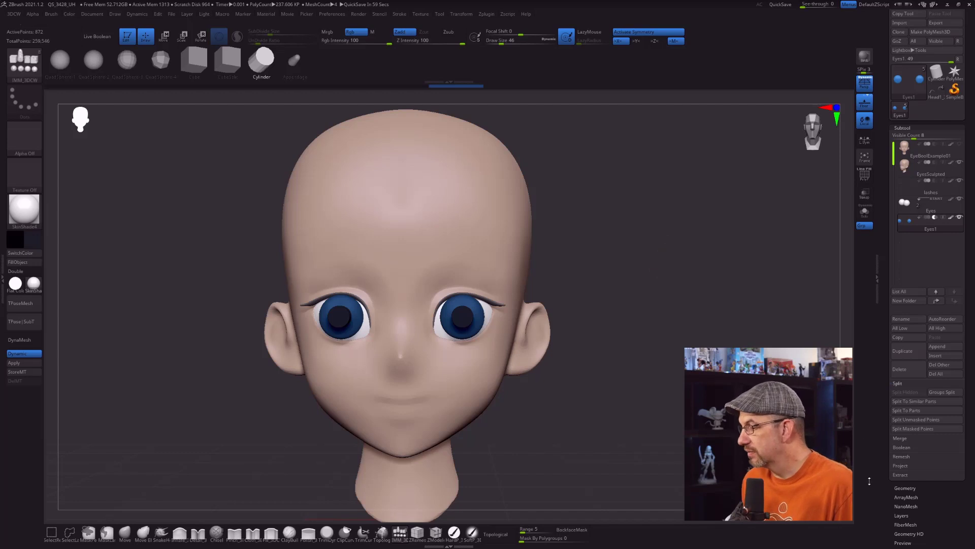
# Split the unmasked points of Eyes1 to separate the pupil cylinders, and turn Live Boolean back on with the pupils selected.
pyautogui.click(919, 421)
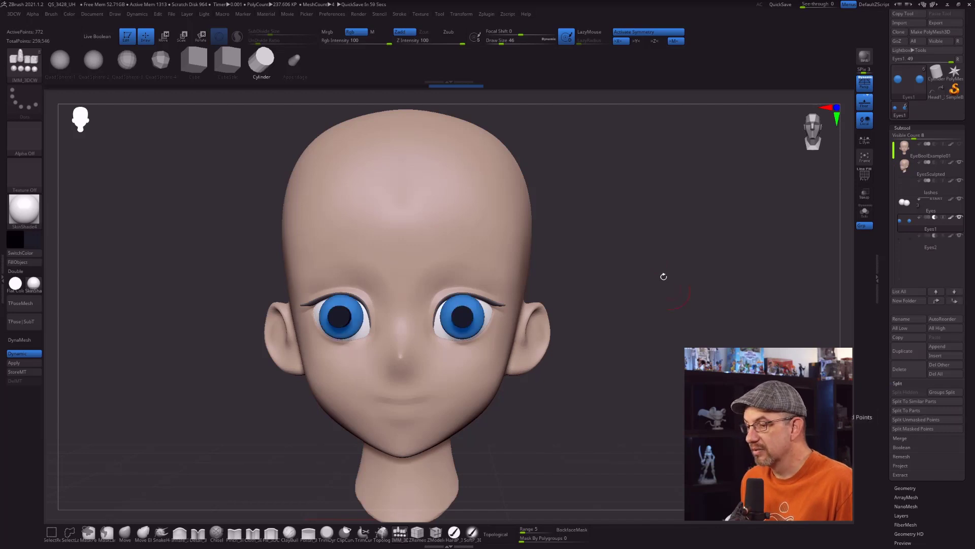
pyautogui.click(909, 244)
pyautogui.moveTo(680, 290); pyautogui.dragTo(645, 283)
pyautogui.click(97, 36)
pyautogui.moveTo(245, 222); pyautogui.dragTo(243, 239)
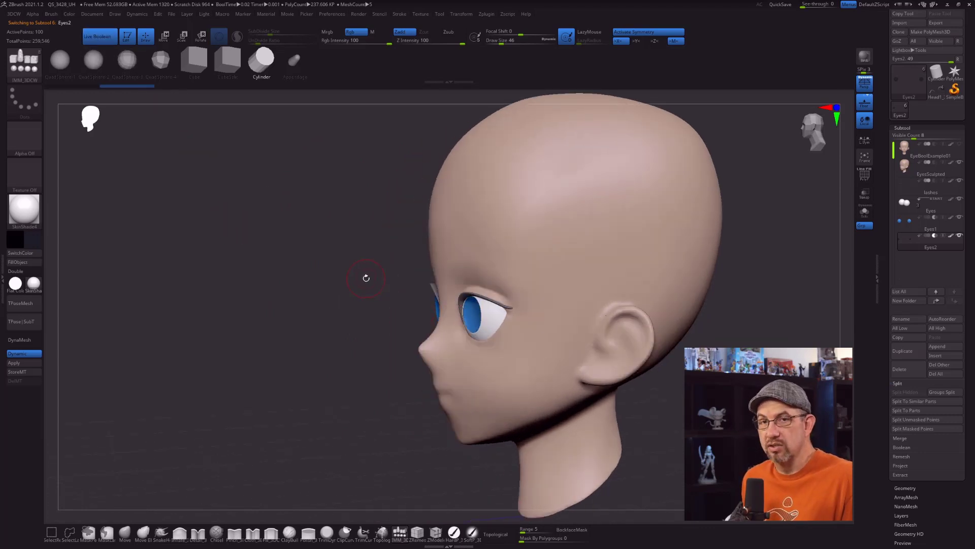
# Show the pupil cylinders' wireframe and move them back into the eyeballs so they cut through the irises.
pyautogui.hotkey('shift', 'f')
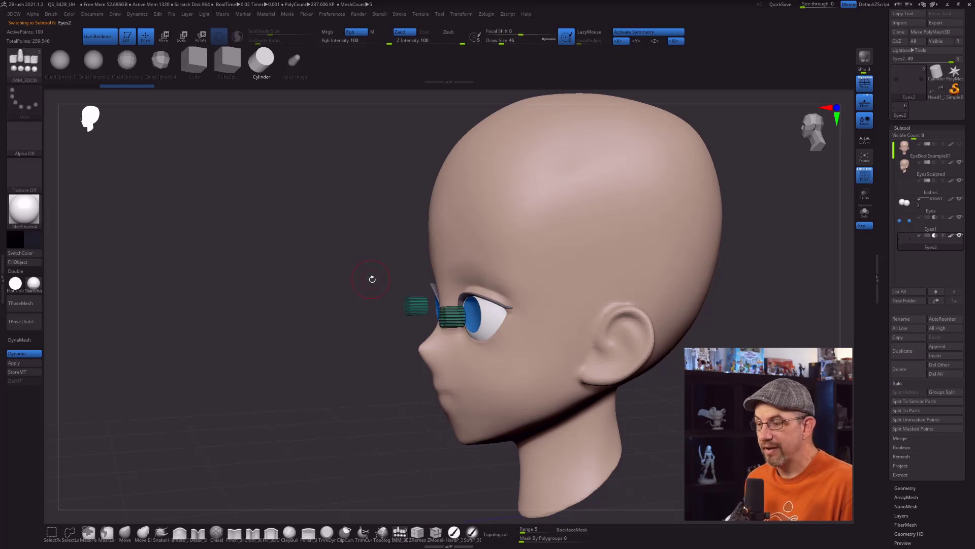
pyautogui.moveTo(359, 294); pyautogui.dragTo(384, 270)
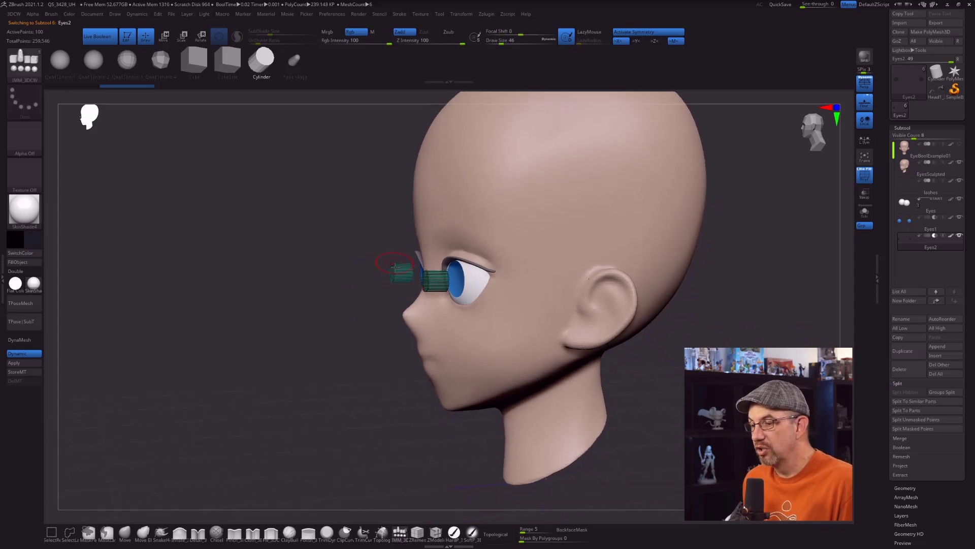
pyautogui.moveTo(310, 304); pyautogui.dragTo(301, 280)
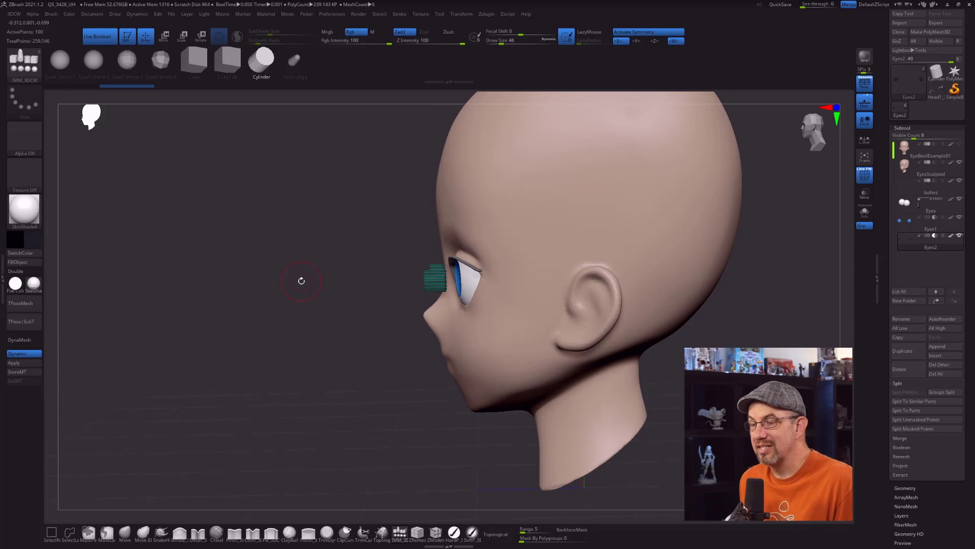
pyautogui.press('w')
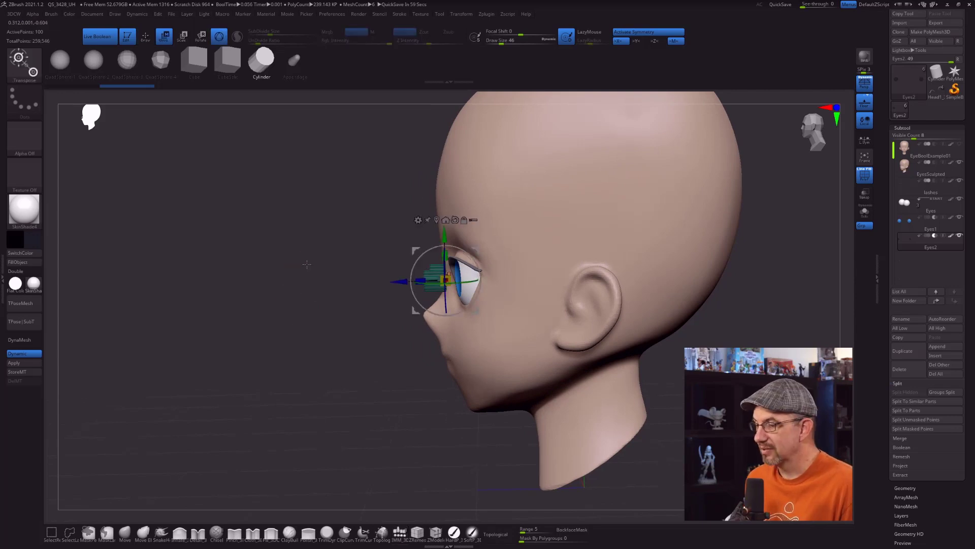
pyautogui.keyDown('alt'); pyautogui.moveTo(316, 278); pyautogui.dragTo(448, 287); pyautogui.keyUp('alt')
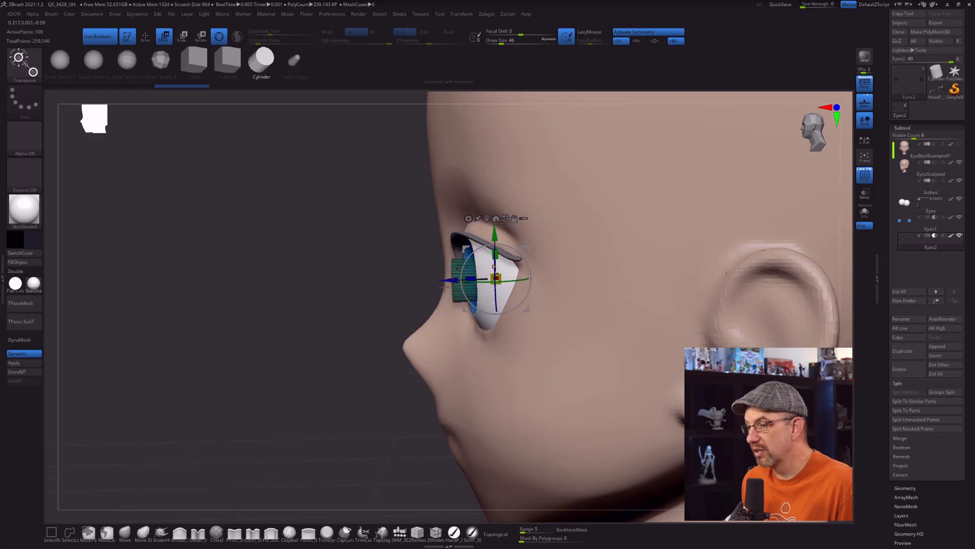
# Turn off perspective, centre the pupil cylinders on the irises from the front, and hide the wireframe.
pyautogui.moveTo(351, 275); pyautogui.dragTo(378, 273)
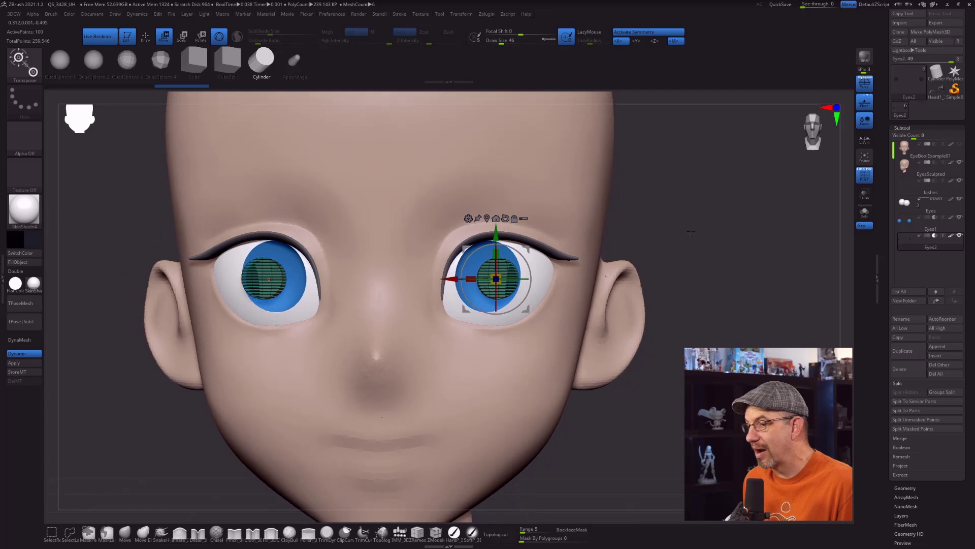
pyautogui.press('p')
pyautogui.keyDown('alt'); pyautogui.moveTo(671, 227); pyautogui.dragTo(693, 218); pyautogui.keyUp('alt')
pyautogui.moveTo(470, 275); pyautogui.dragTo(461, 275)
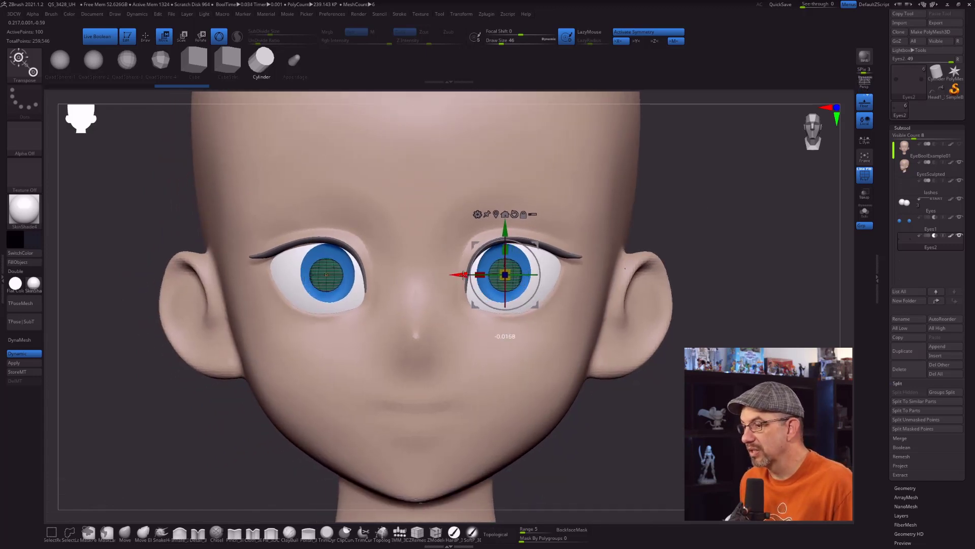
pyautogui.moveTo(533, 244); pyautogui.dragTo(533, 243)
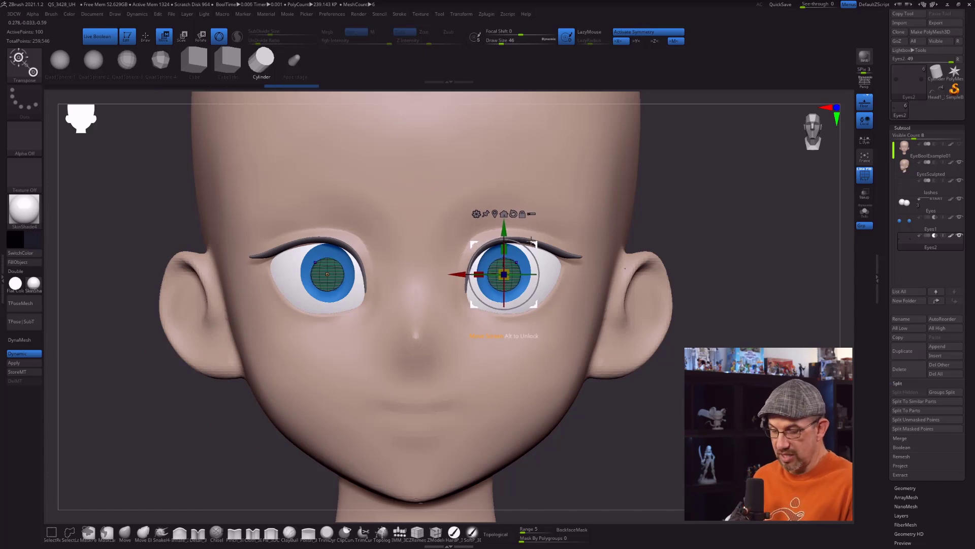
pyautogui.moveTo(758, 244); pyautogui.dragTo(477, 274)
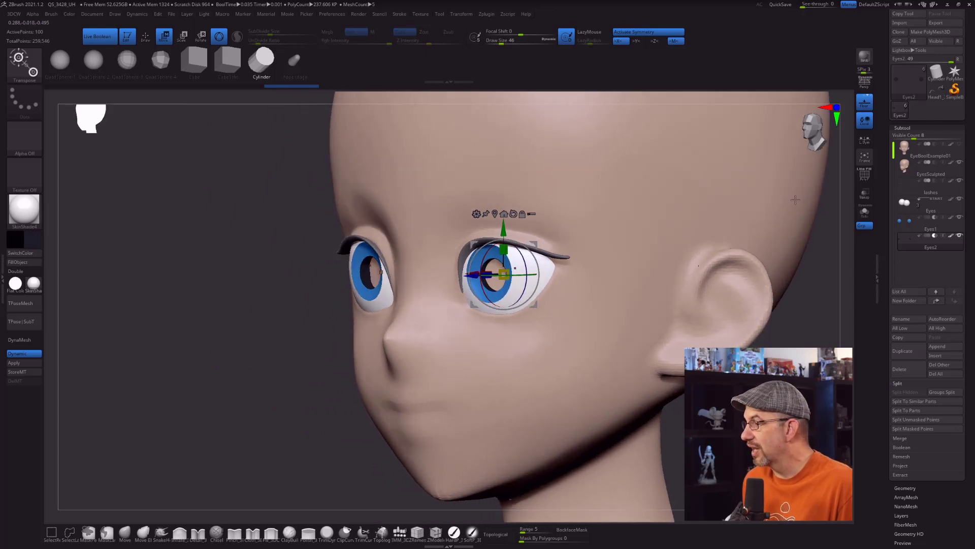
pyautogui.moveTo(478, 320); pyautogui.dragTo(583, 342, button='right')
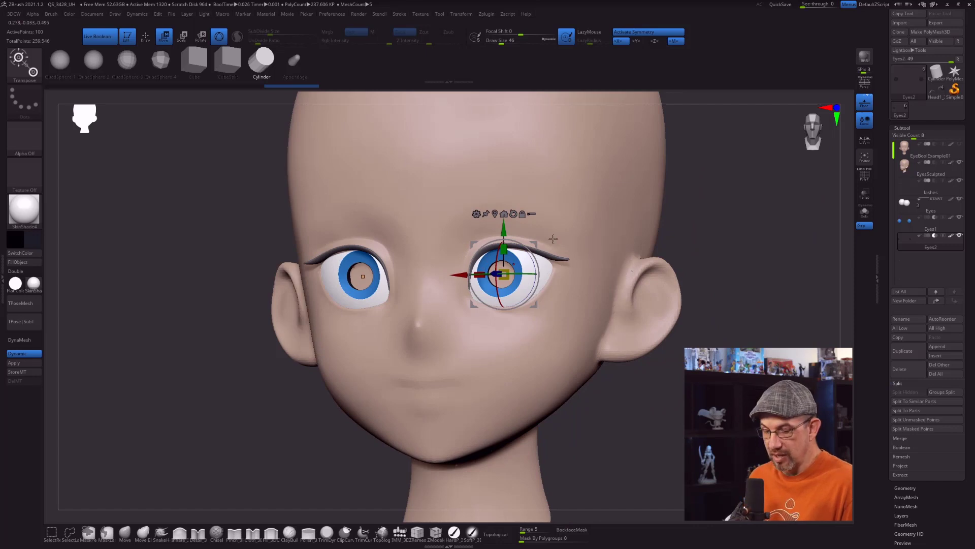
pyautogui.press('q')
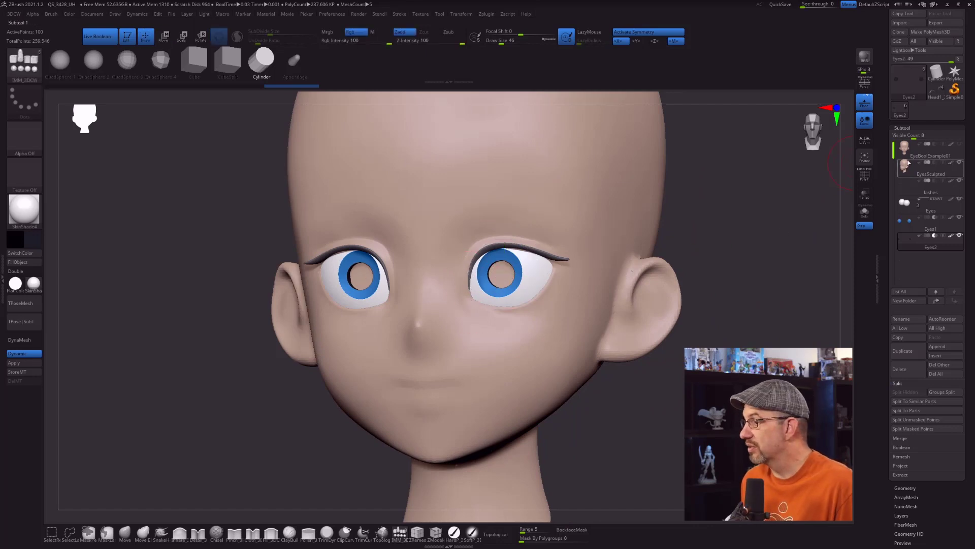
# Select the EyesSculpted head and push its surface back behind the pupil holes with the Move brush at draw sizes 68 and 39.
pyautogui.click(906, 167)
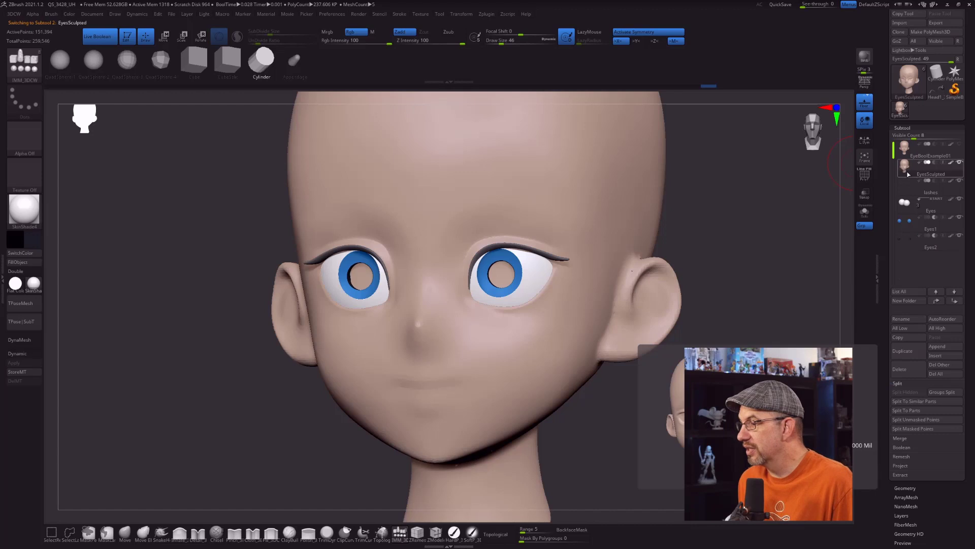
pyautogui.click(125, 532)
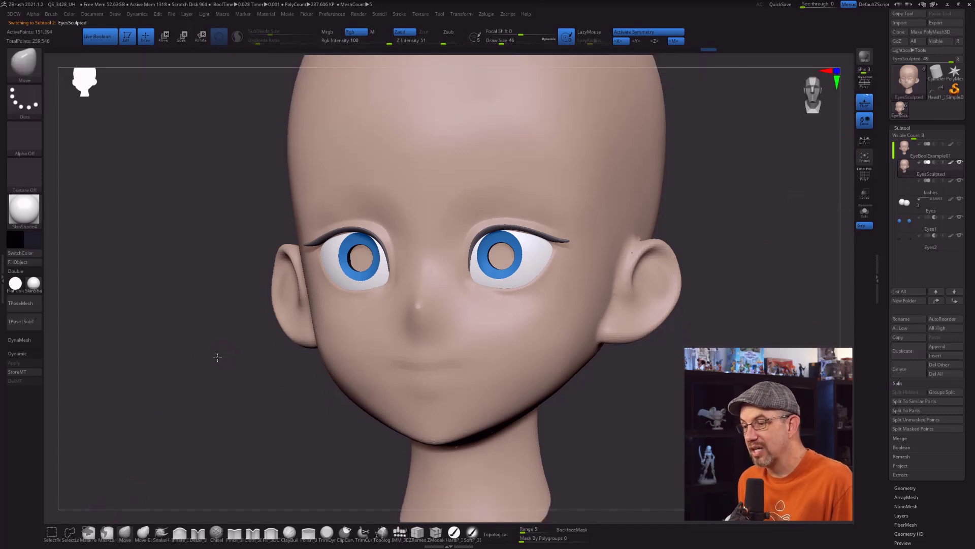
pyautogui.moveTo(219, 357); pyautogui.dragTo(209, 358)
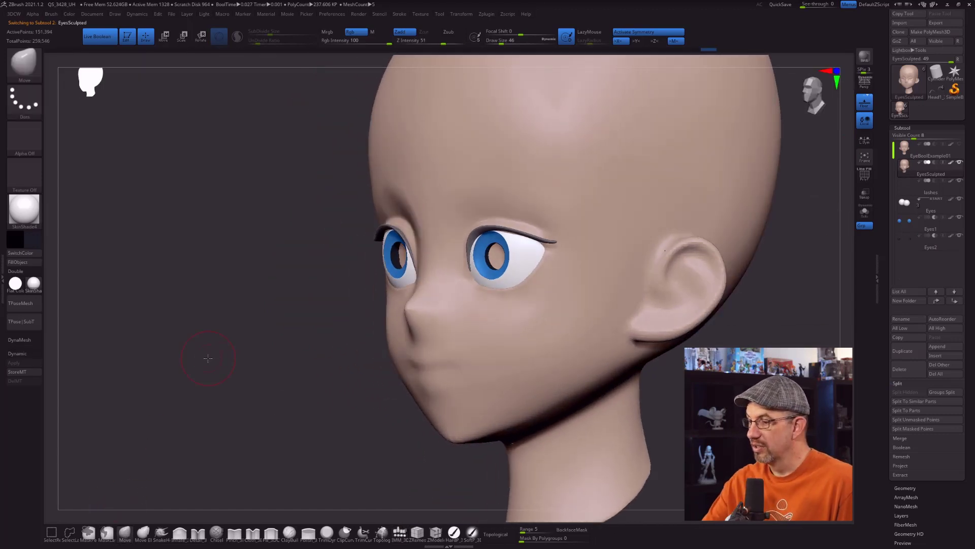
pyautogui.press('s')
pyautogui.moveTo(507, 259); pyautogui.dragTo(507, 256)
pyautogui.press('s')
pyautogui.press('s')
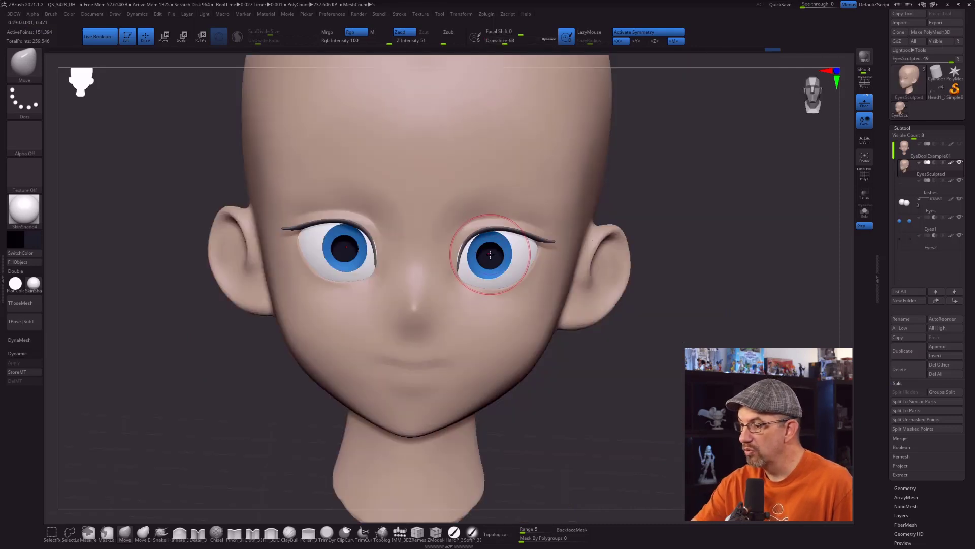
pyautogui.moveTo(489, 258); pyautogui.dragTo(496, 251)
pyautogui.moveTo(514, 251); pyautogui.dragTo(530, 240, button='right')
pyautogui.press('s')
pyautogui.moveTo(478, 252); pyautogui.dragTo(474, 252)
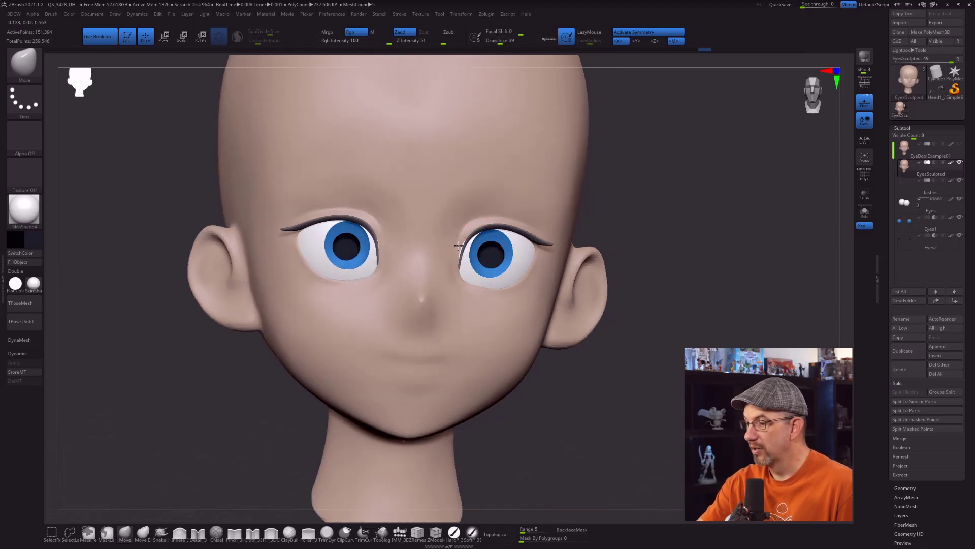
pyautogui.moveTo(525, 262)
pyautogui.mouseDown(button='right')
pyautogui.moveTo(527, 249)
pyautogui.moveTo(514, 256)
pyautogui.moveTo(528, 257)
pyautogui.mouseUp(button='right')
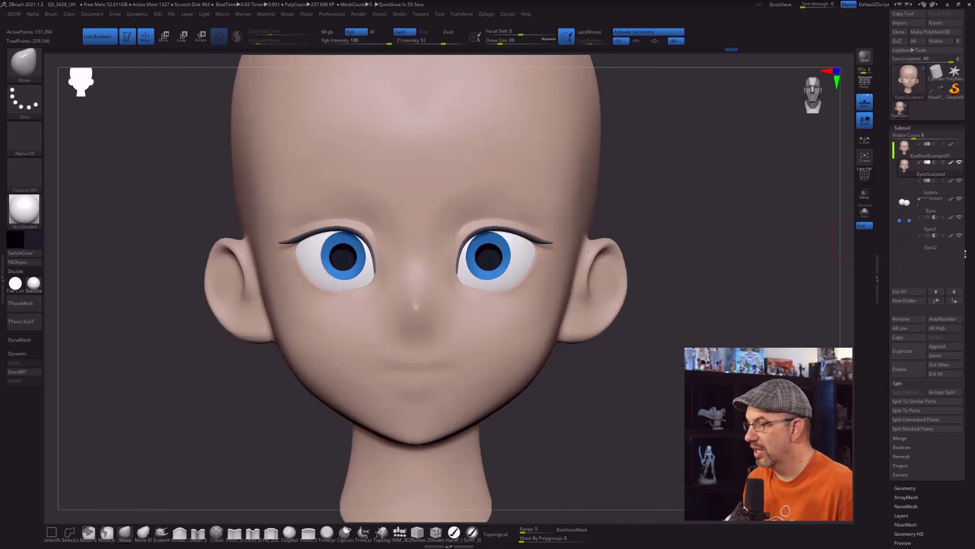
# Select the Eyes1 iris discs, show their wireframe, and hide the EyesSculpted head and the lashes.
pyautogui.click(907, 227)
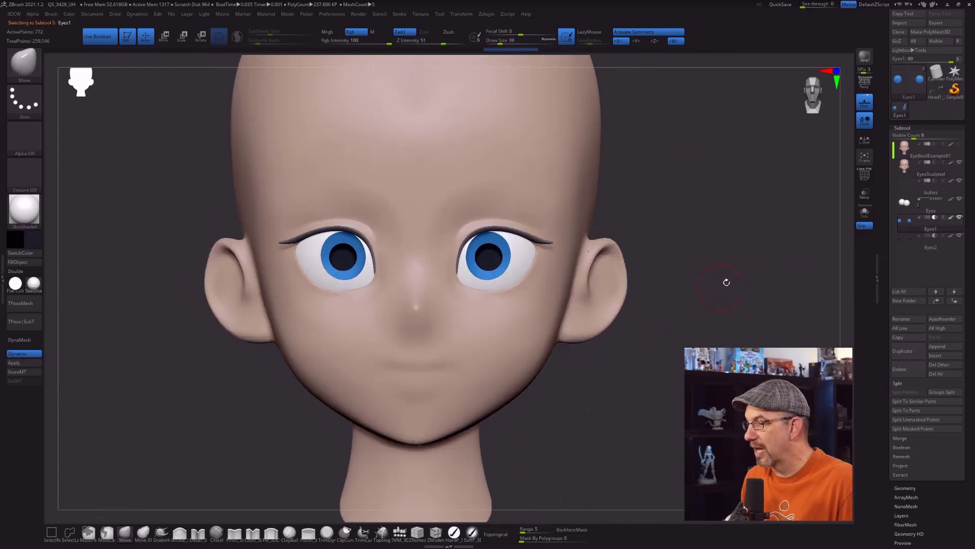
pyautogui.press('e')
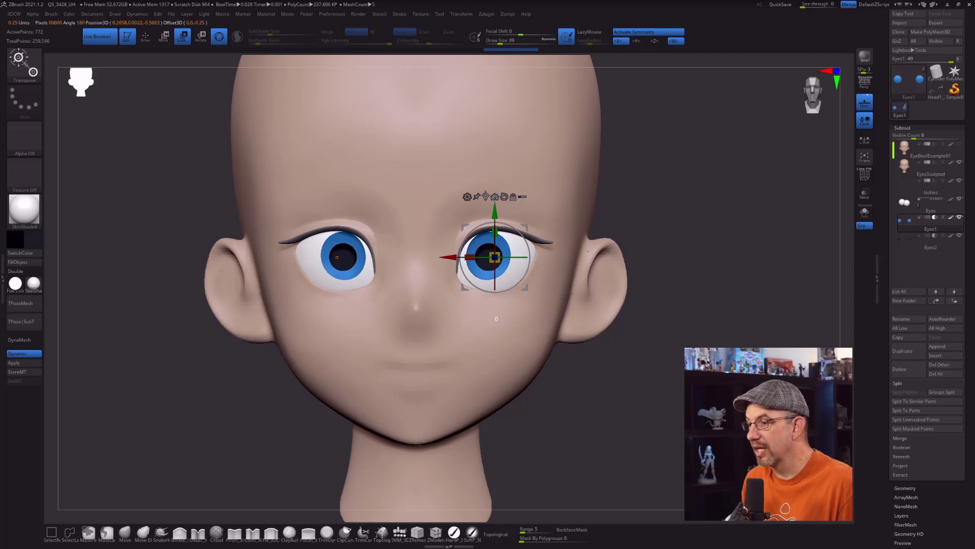
pyautogui.hotkey('shift', 'f')
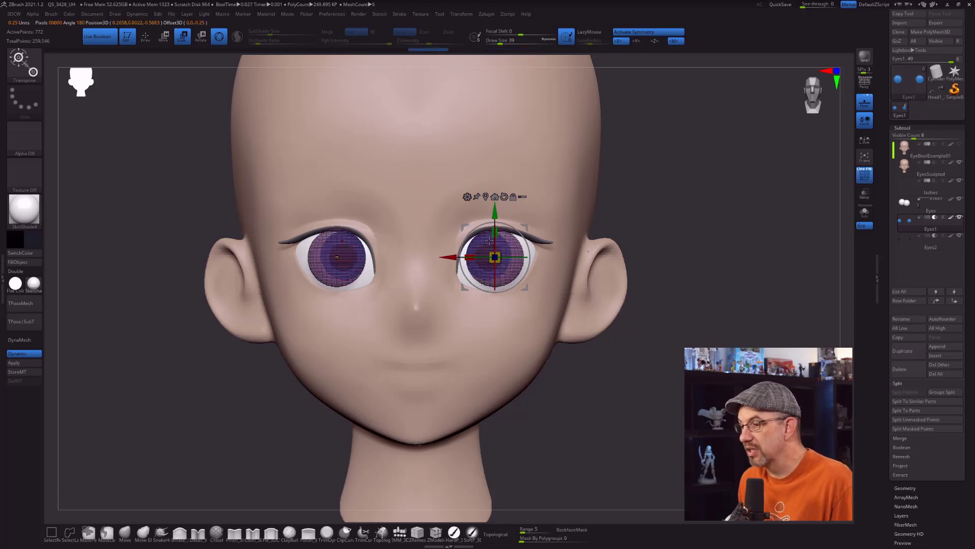
pyautogui.click(959, 163)
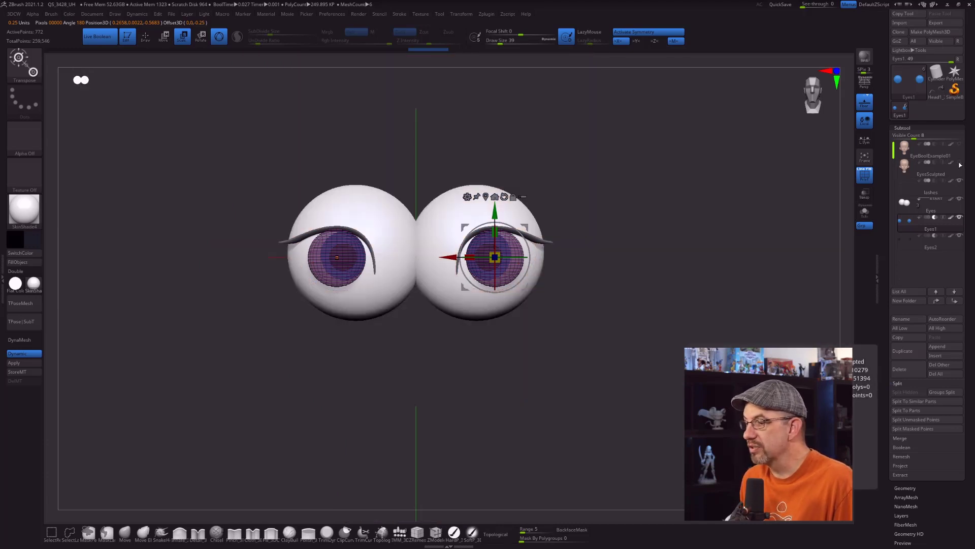
pyautogui.click(960, 181)
pyautogui.click(959, 181)
# Rotate the iris discs from below and from the side so they follow the curvature of the eyeballs.
pyautogui.moveTo(621, 198); pyautogui.dragTo(618, 305)
pyautogui.keyDown('alt'); pyautogui.moveTo(618, 251); pyautogui.dragTo(623, 340); pyautogui.keyUp('alt')
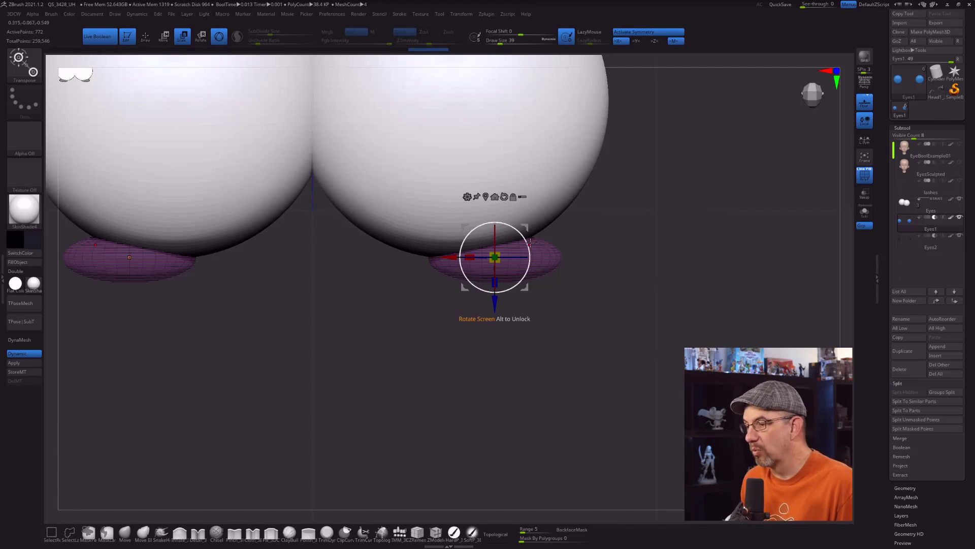
pyautogui.moveTo(528, 242); pyautogui.dragTo(519, 233)
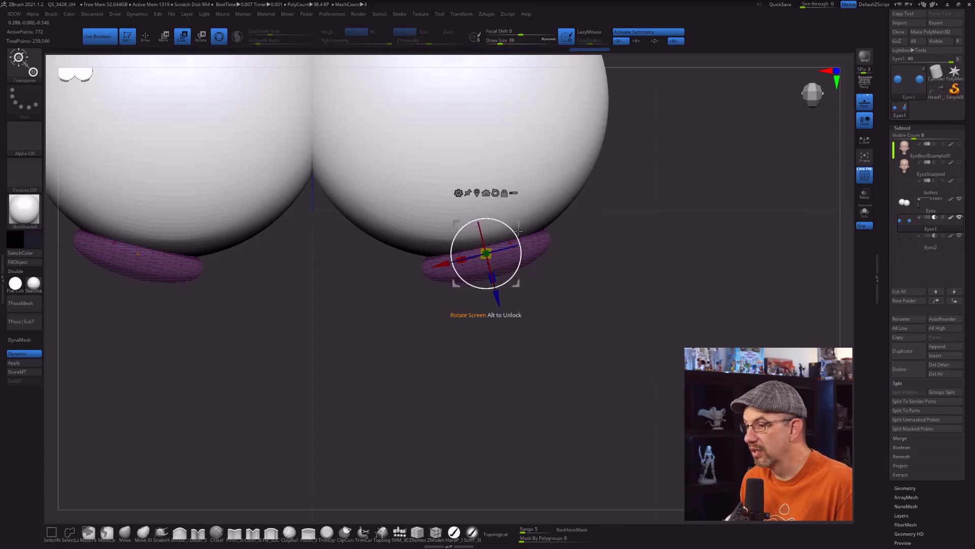
pyautogui.moveTo(642, 324); pyautogui.dragTo(487, 401)
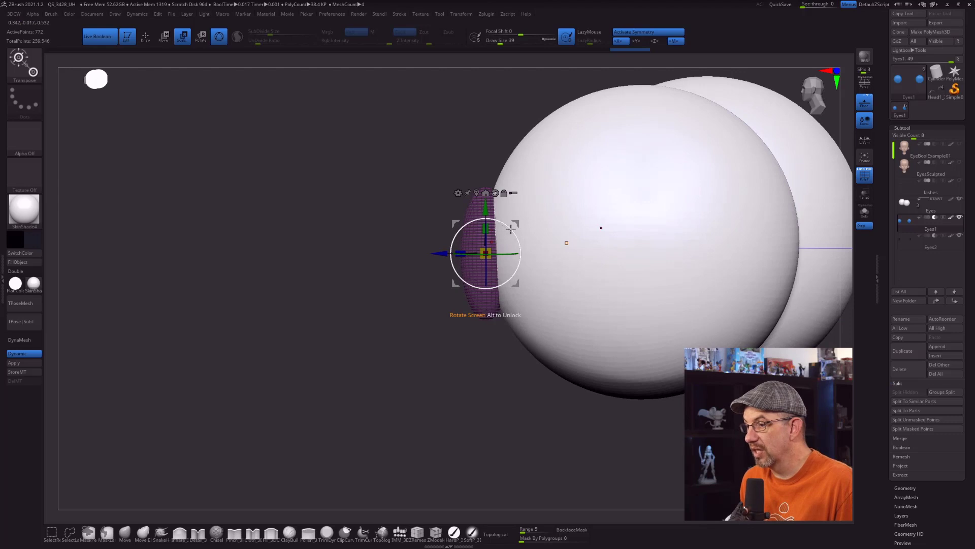
pyautogui.moveTo(517, 223); pyautogui.dragTo(690, 266)
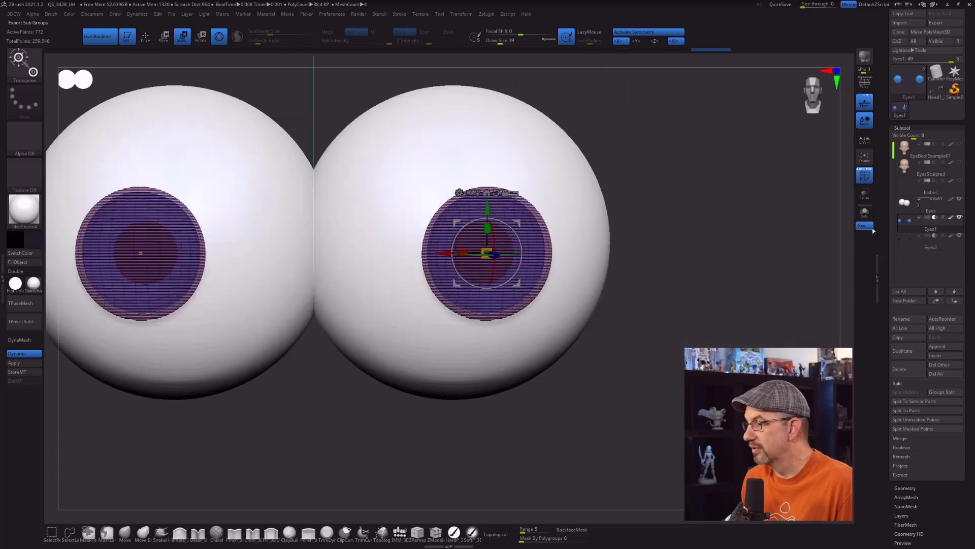
# Hide the wireframe and examine the carved irises and pupils on the isolated eyeballs from several angles.
pyautogui.hotkey('shift', 'f')
pyautogui.keyDown('ctrl'); pyautogui.moveTo(714, 322); pyautogui.dragTo(703, 274, button='right'); pyautogui.keyUp('ctrl')
pyautogui.moveTo(703, 275); pyautogui.dragTo(646, 307)
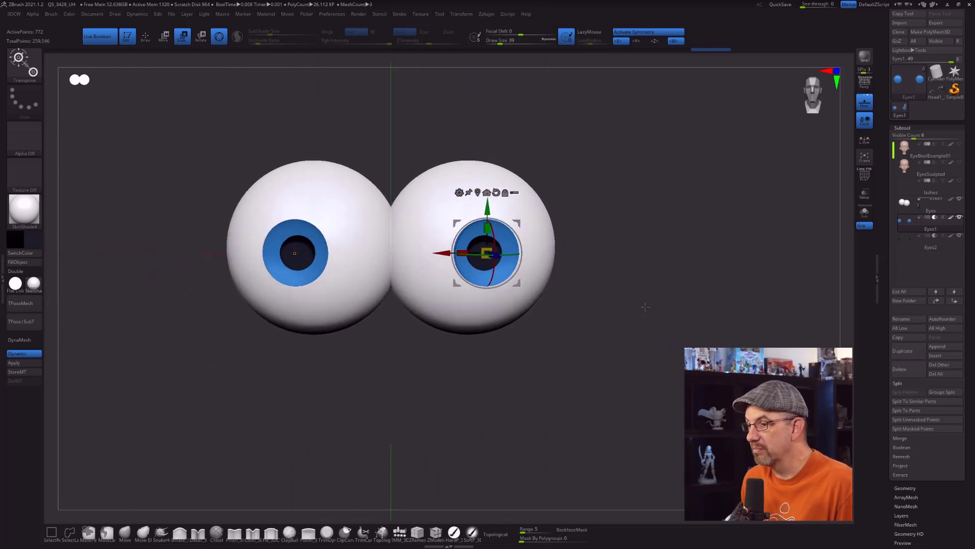
pyautogui.press('f')
pyautogui.press('q')
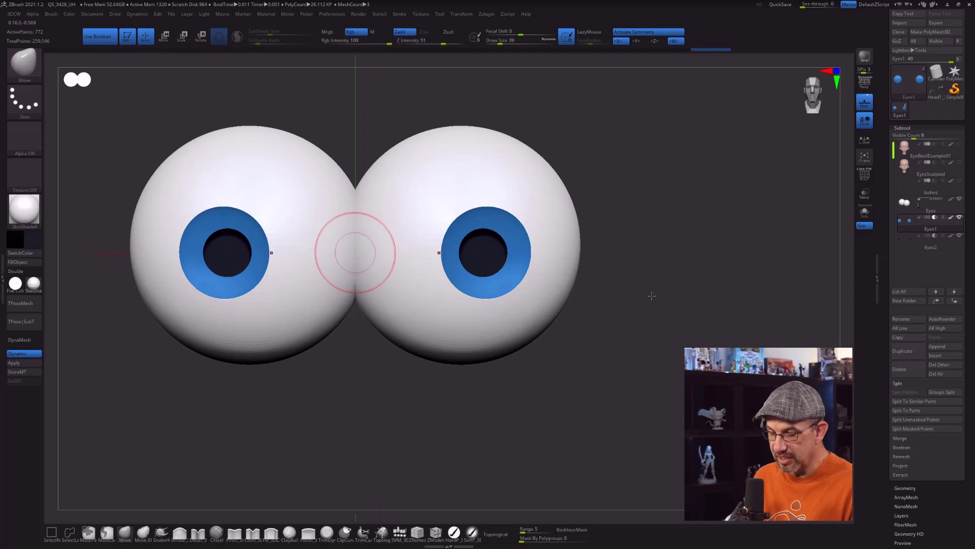
pyautogui.keyDown('ctrl'); pyautogui.moveTo(665, 298); pyautogui.dragTo(666, 285, button='right'); pyautogui.keyUp('ctrl')
pyautogui.moveTo(666, 285); pyautogui.dragTo(635, 286)
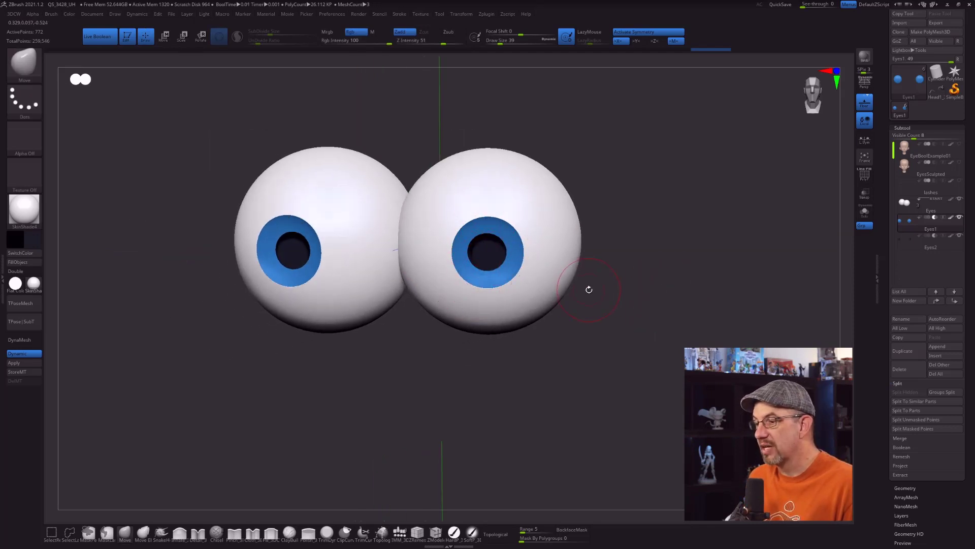
pyautogui.keyDown('ctrl'); pyautogui.moveTo(657, 319); pyautogui.dragTo(666, 331, button='right'); pyautogui.keyUp('ctrl')
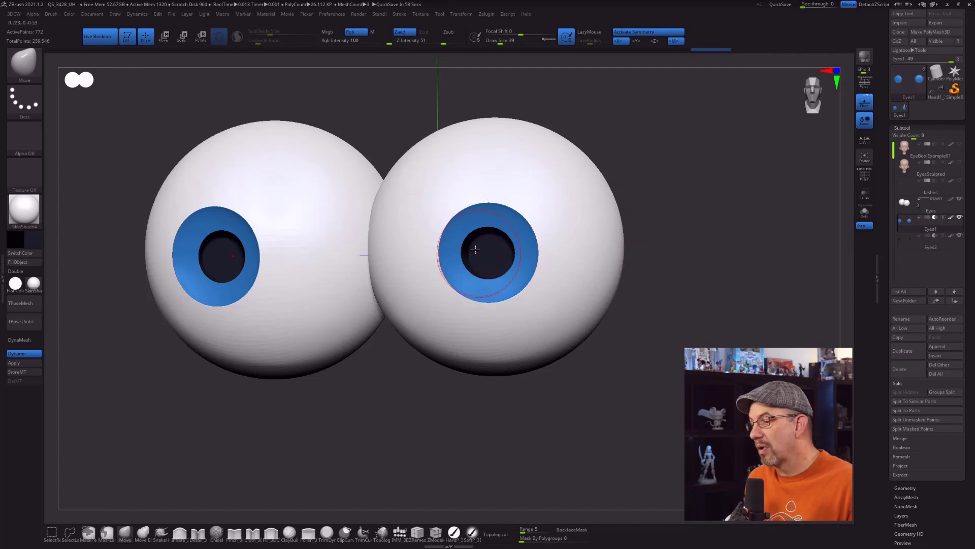
pyautogui.moveTo(746, 213); pyautogui.dragTo(725, 220)
# Set the brush draw size to 49 and turn off Live Boolean to expose the solid iris discs.
pyautogui.press('s')
pyautogui.click(682, 262)
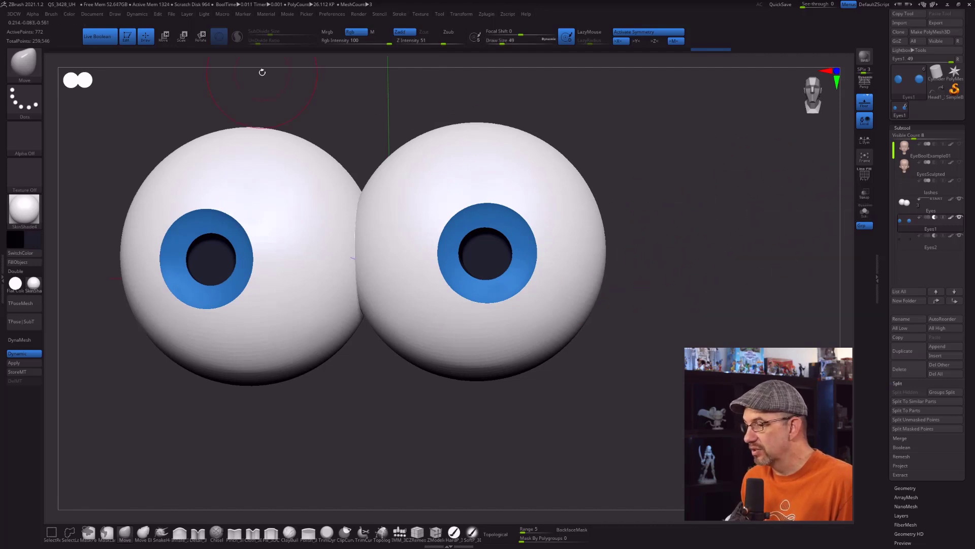
pyautogui.click(94, 37)
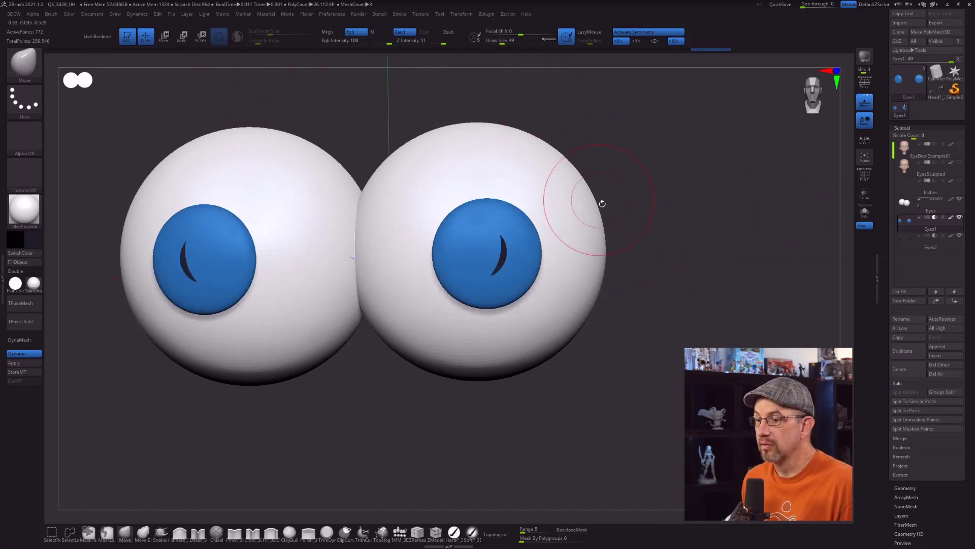
pyautogui.moveTo(687, 190); pyautogui.dragTo(688, 192)
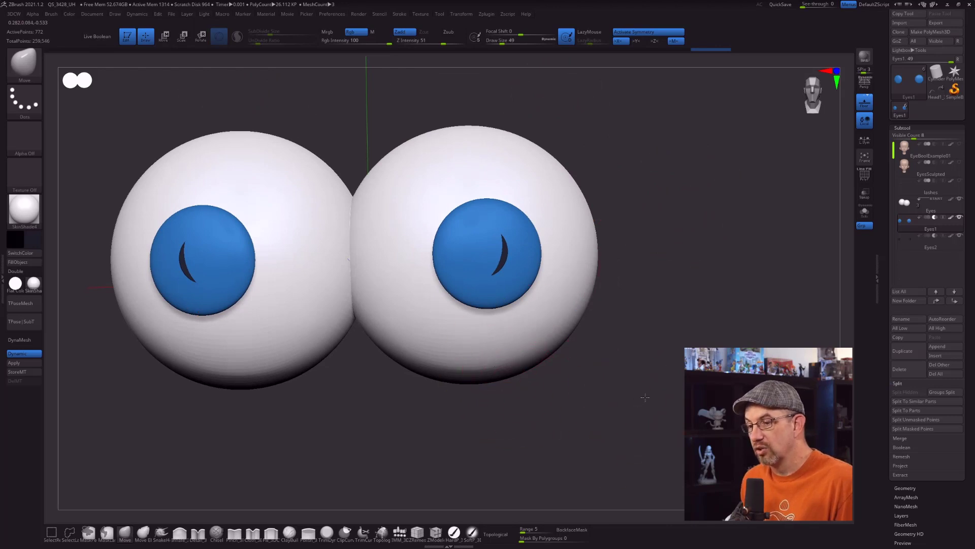
pyautogui.keyDown('alt'); pyautogui.moveTo(640, 399); pyautogui.dragTo(685, 385); pyautogui.keyUp('alt')
# Paint a soft light-cyan gradient over the lower part of both iris discs with the soft paint brush at draw size 68.
pyautogui.click(473, 533)
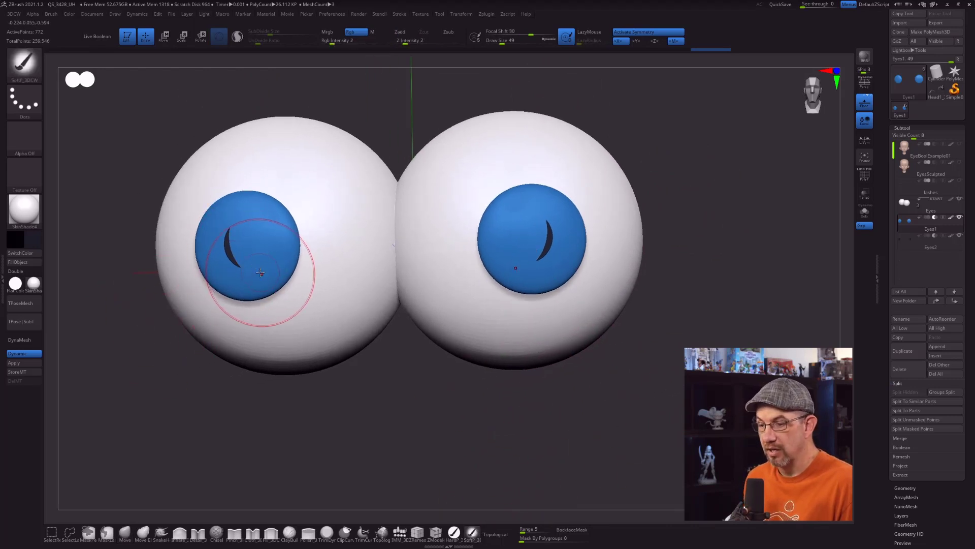
pyautogui.click(37, 239)
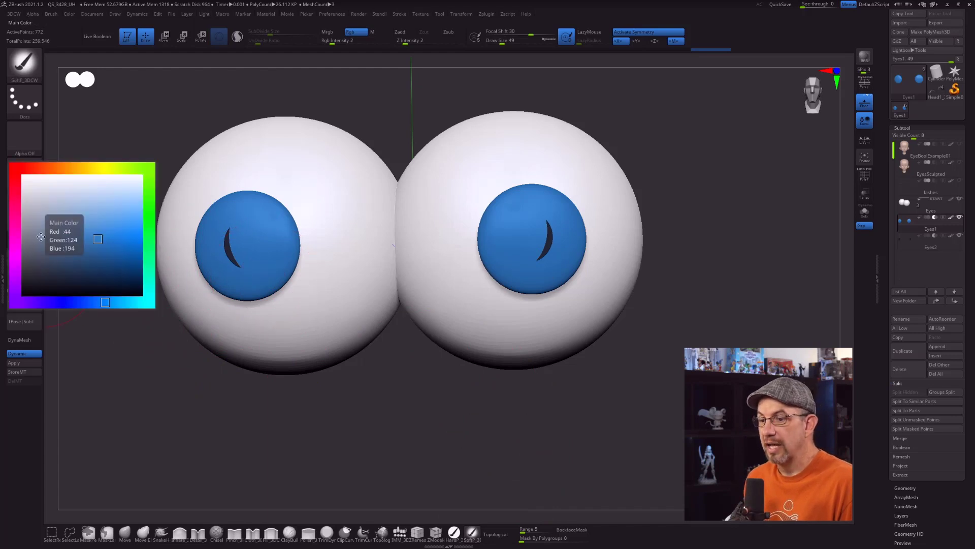
pyautogui.moveTo(122, 224); pyautogui.dragTo(136, 220)
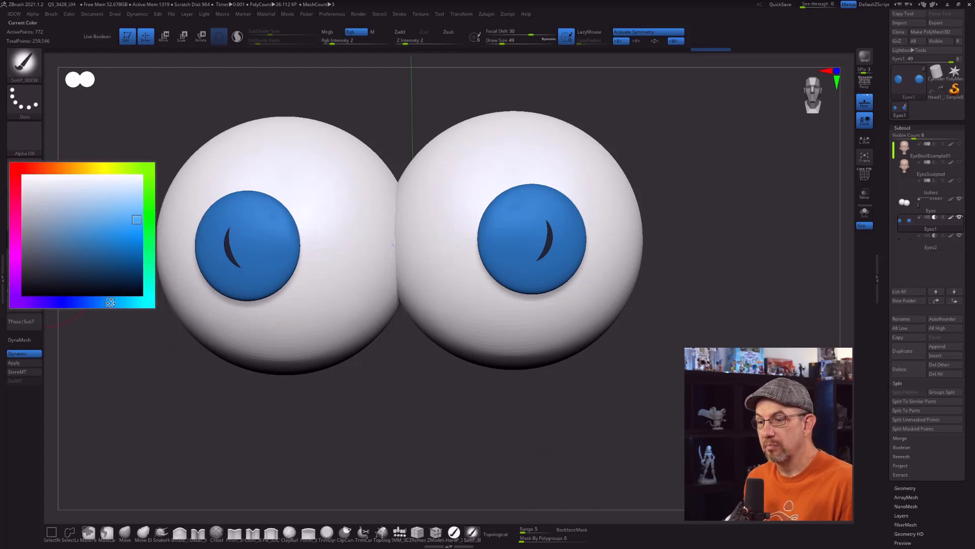
pyautogui.moveTo(108, 302); pyautogui.dragTo(126, 302)
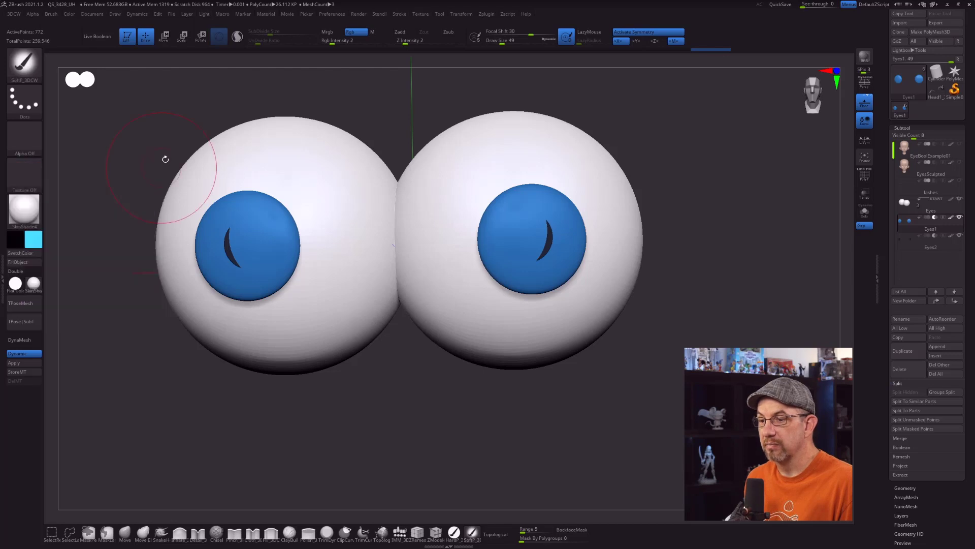
pyautogui.press('s')
pyautogui.moveTo(416, 389); pyautogui.dragTo(420, 389)
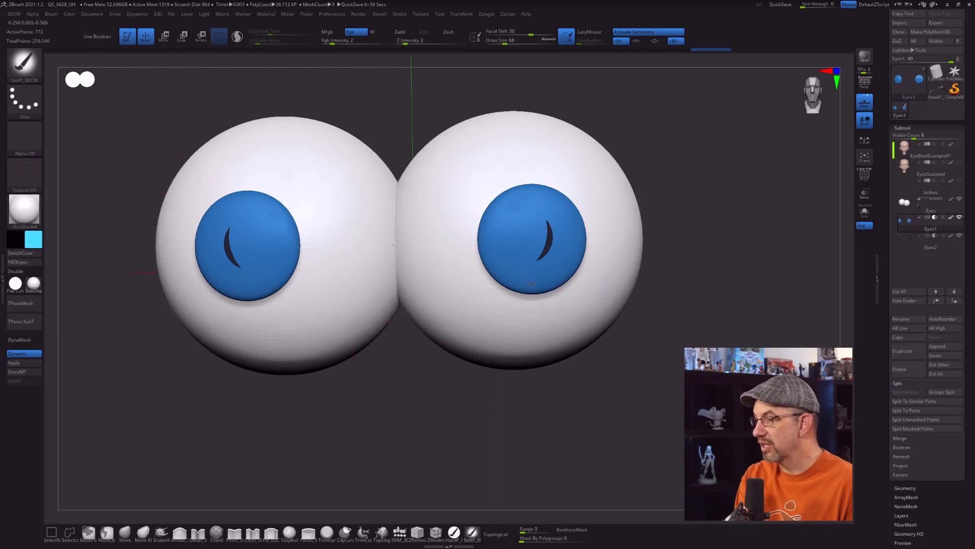
pyautogui.moveTo(549, 282); pyautogui.dragTo(567, 276)
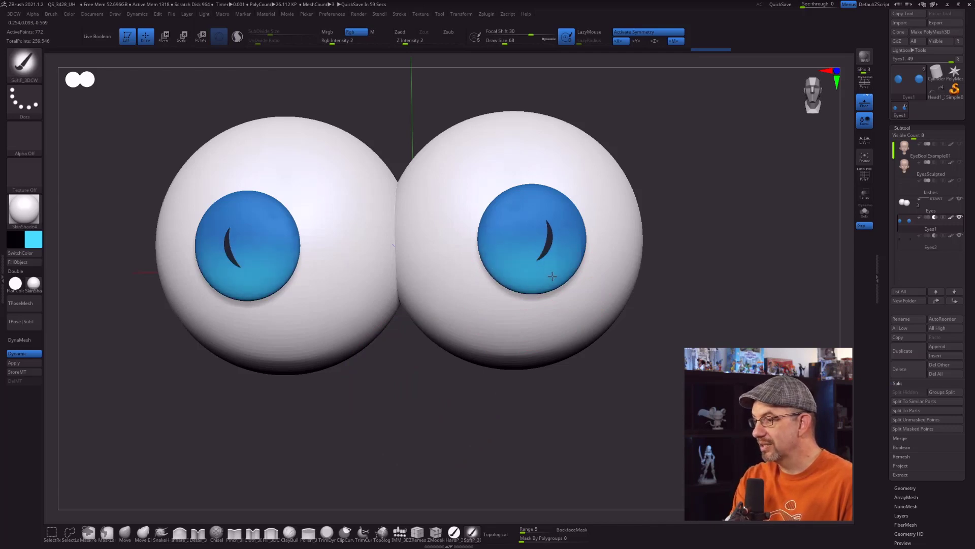
pyautogui.moveTo(697, 356)
pyautogui.mouseDown()
pyautogui.moveTo(668, 365)
pyautogui.moveTo(724, 363)
pyautogui.moveTo(690, 362)
pyautogui.mouseUp()
# Turn on Live Boolean and examine the gradient inside the carved irises from several angles.
pyautogui.click(100, 36)
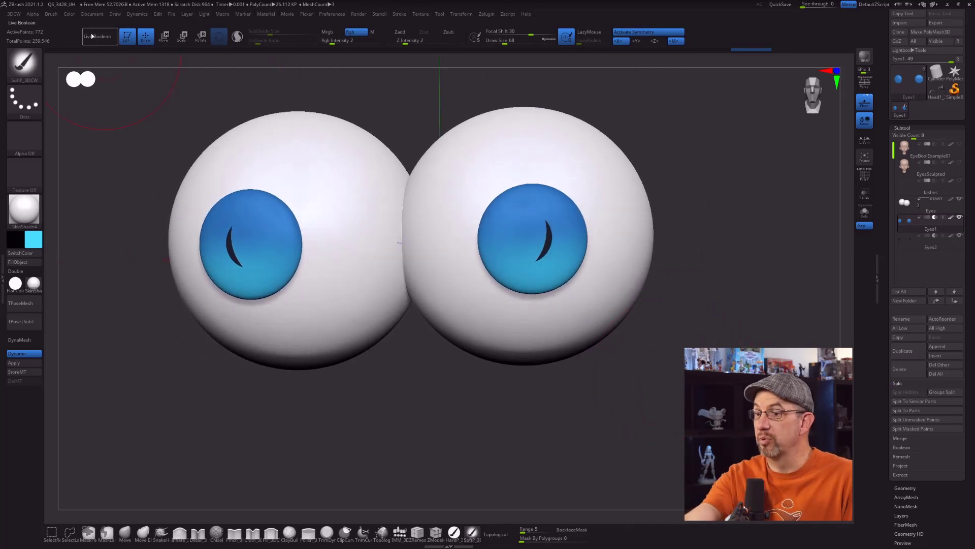
pyautogui.moveTo(631, 396)
pyautogui.mouseDown()
pyautogui.moveTo(612, 413)
pyautogui.moveTo(639, 406)
pyautogui.mouseUp()
pyautogui.moveTo(506, 270); pyautogui.dragTo(503, 273)
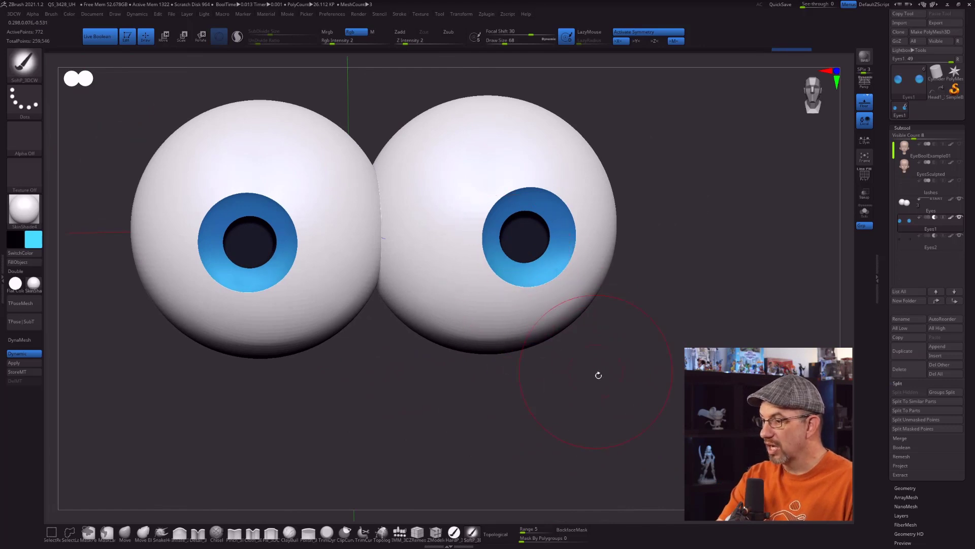
pyautogui.moveTo(606, 398)
pyautogui.mouseDown()
pyautogui.moveTo(596, 388)
pyautogui.moveTo(568, 396)
pyautogui.moveTo(595, 383)
pyautogui.mouseUp()
pyautogui.moveTo(601, 296); pyautogui.dragTo(630, 367)
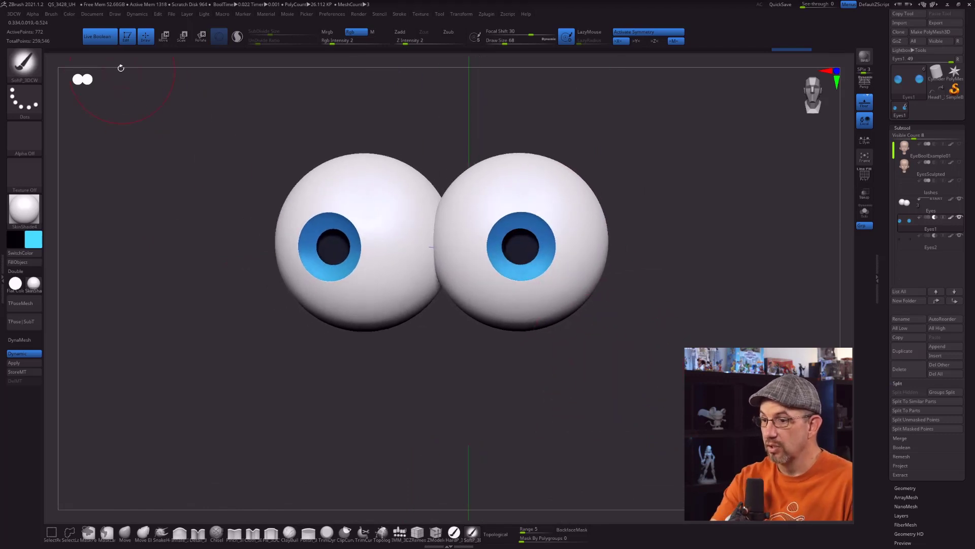
# Turn off Live Boolean and softly shade the upper part of the iris discs with a dark muted blue at draw size 35.
pyautogui.click(100, 36)
pyautogui.moveTo(521, 381); pyautogui.dragTo(535, 267)
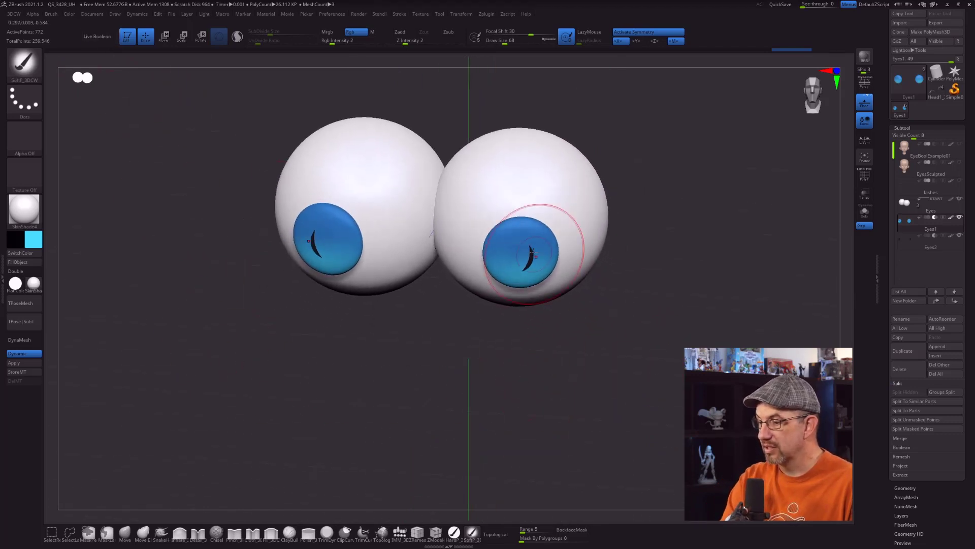
pyautogui.click(39, 239)
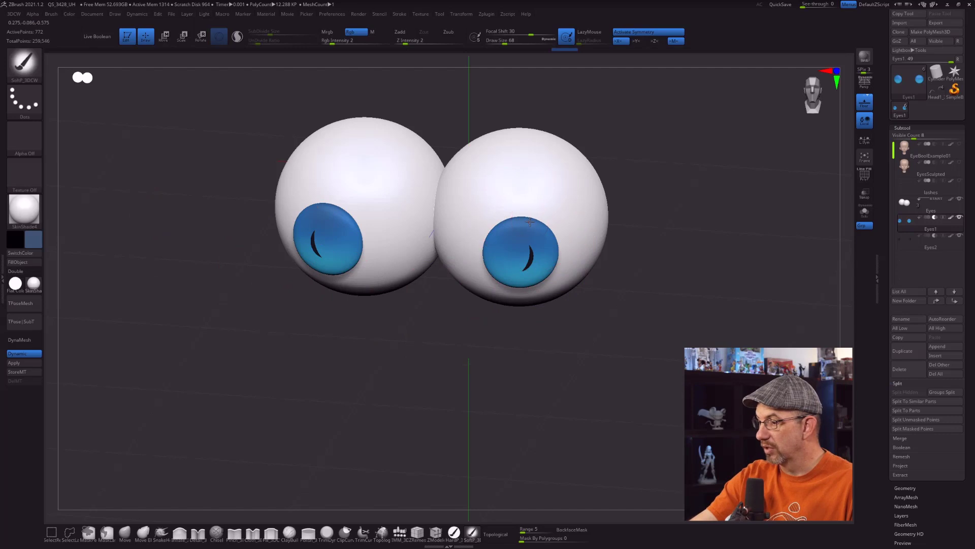
pyautogui.press('s')
pyautogui.moveTo(525, 223); pyautogui.dragTo(504, 224)
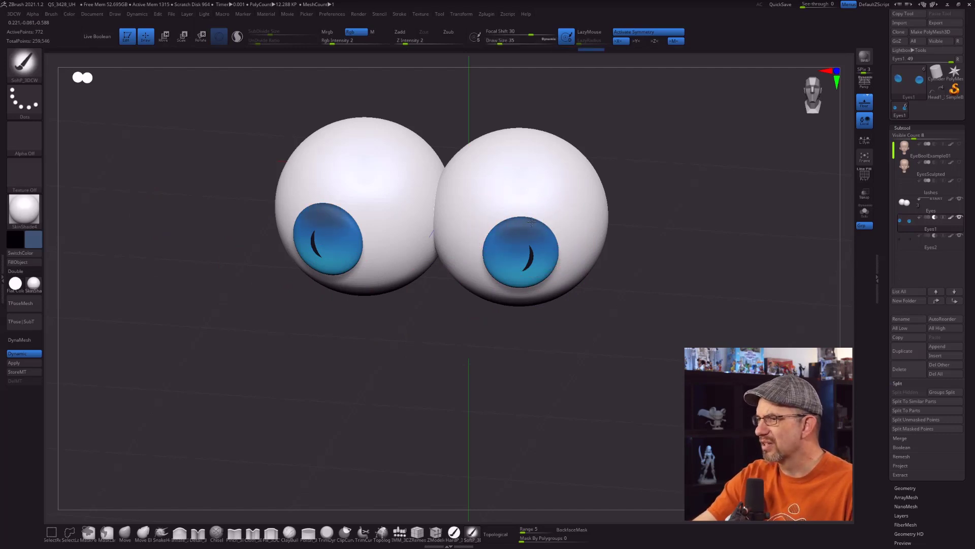
pyautogui.moveTo(616, 290)
pyautogui.mouseDown()
pyautogui.moveTo(612, 297)
pyautogui.moveTo(618, 285)
pyautogui.mouseUp()
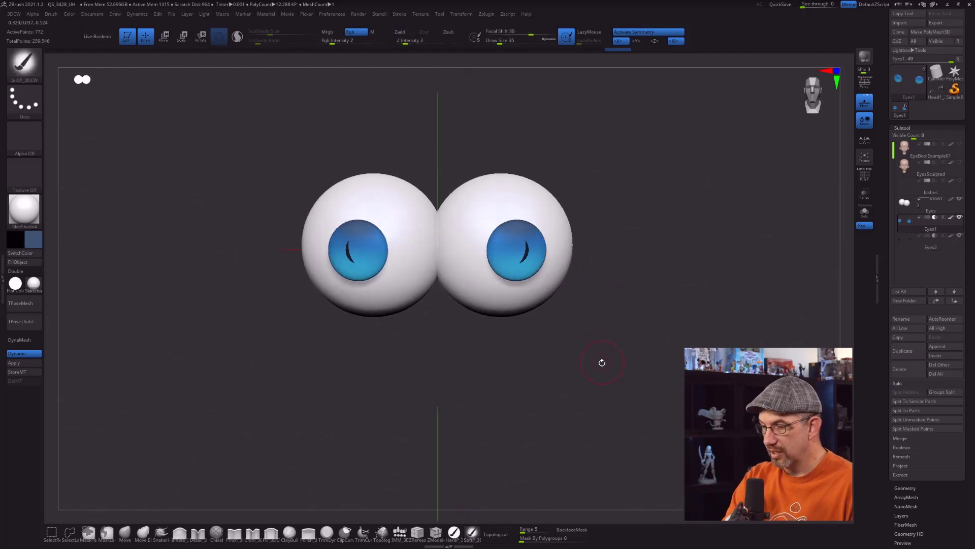
# Turn Live Boolean back on and inspect the dark-to-light iris shading on the eyeballs.
pyautogui.click(97, 36)
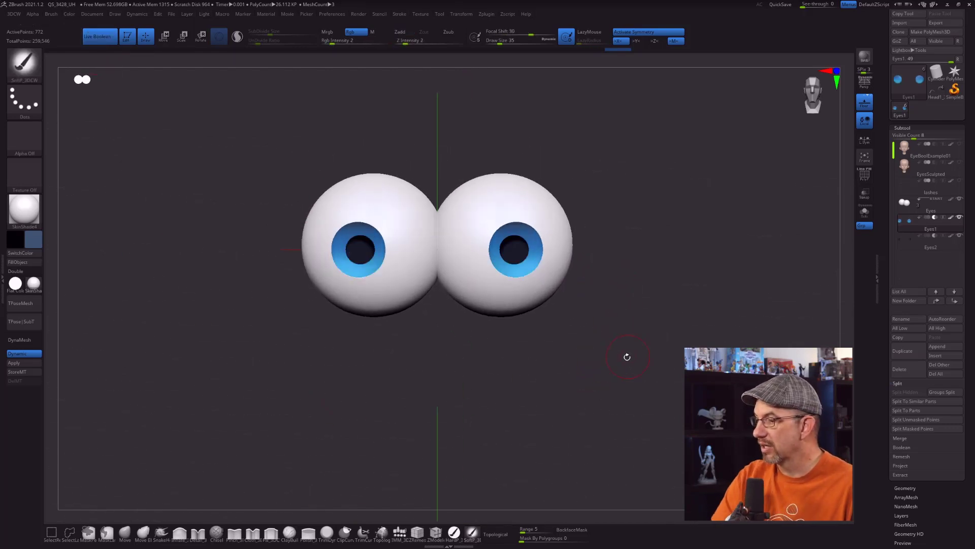
pyautogui.moveTo(629, 356); pyautogui.dragTo(615, 334)
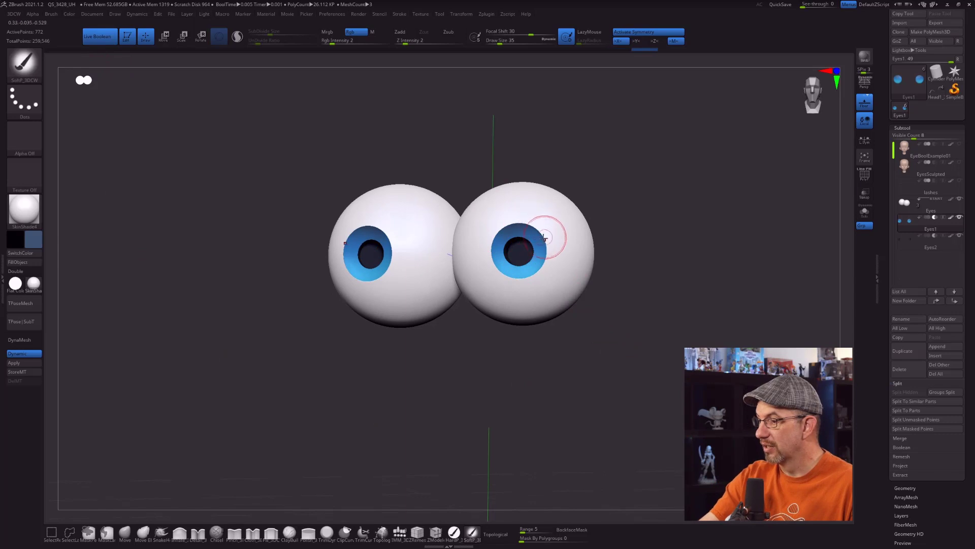
pyautogui.moveTo(605, 324); pyautogui.dragTo(597, 323)
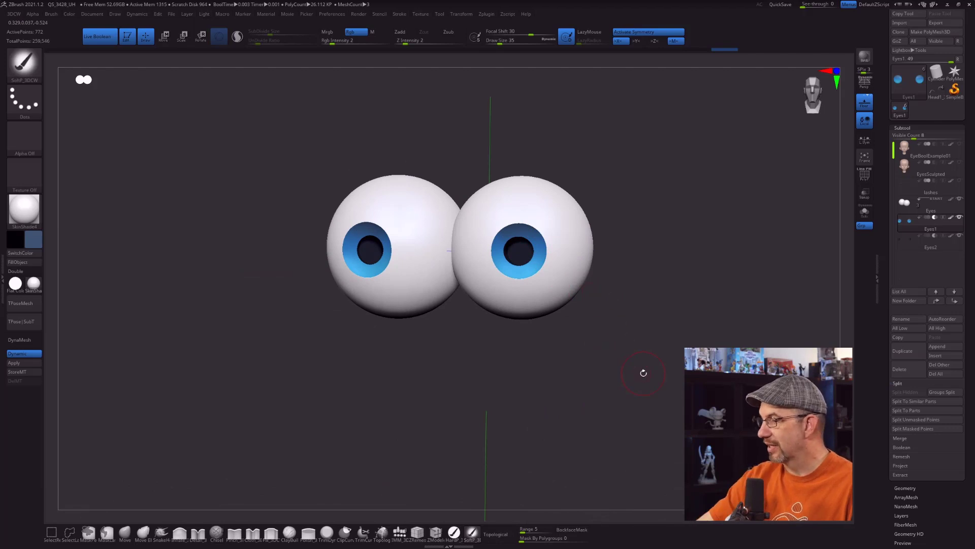
pyautogui.keyDown('alt'); pyautogui.moveTo(615, 349); pyautogui.dragTo(625, 400); pyautogui.keyUp('alt')
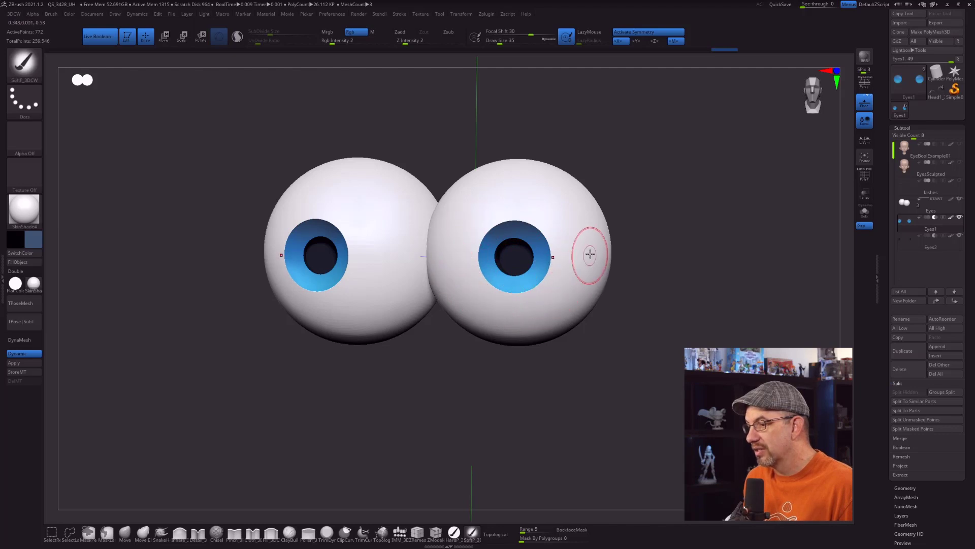
# Select the Eyes2 pupil cylinders with Live Boolean off and duplicate them as a new subtool.
pyautogui.click(905, 245)
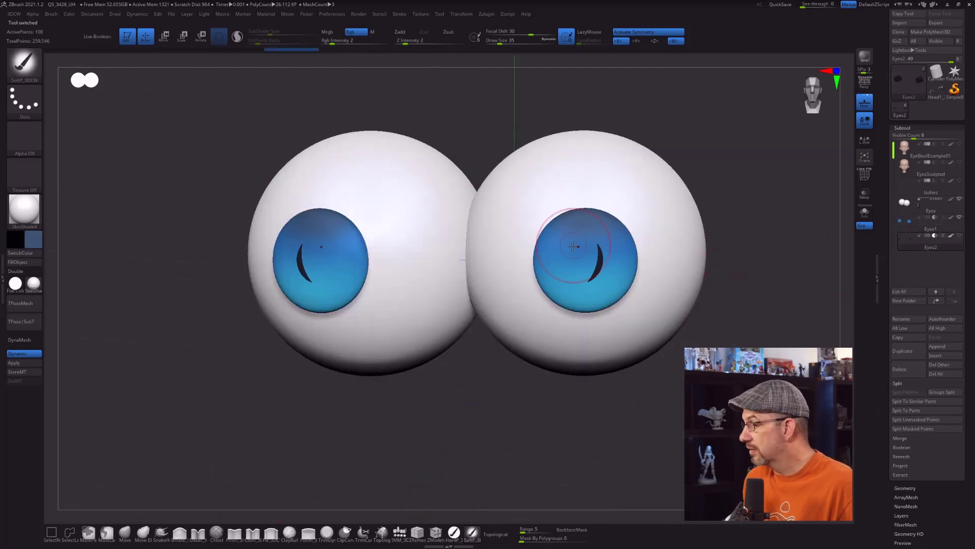
pyautogui.moveTo(769, 270); pyautogui.dragTo(805, 280)
pyautogui.click(903, 355)
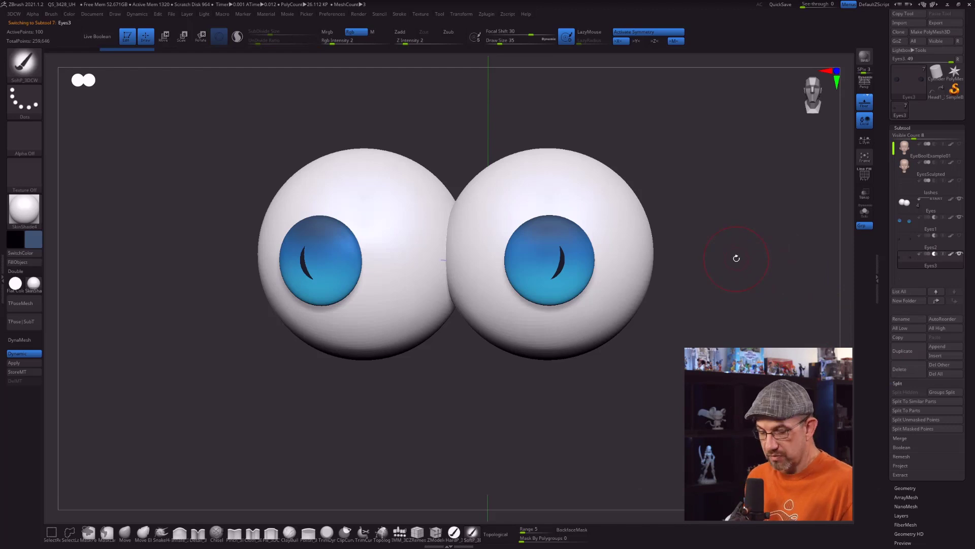
# Isolate the duplicated pupil cylinders, enable local symmetry, scale them up evenly, and bring the eyeballs back into view.
pyautogui.press('e')
pyautogui.moveTo(705, 259); pyautogui.dragTo(893, 217)
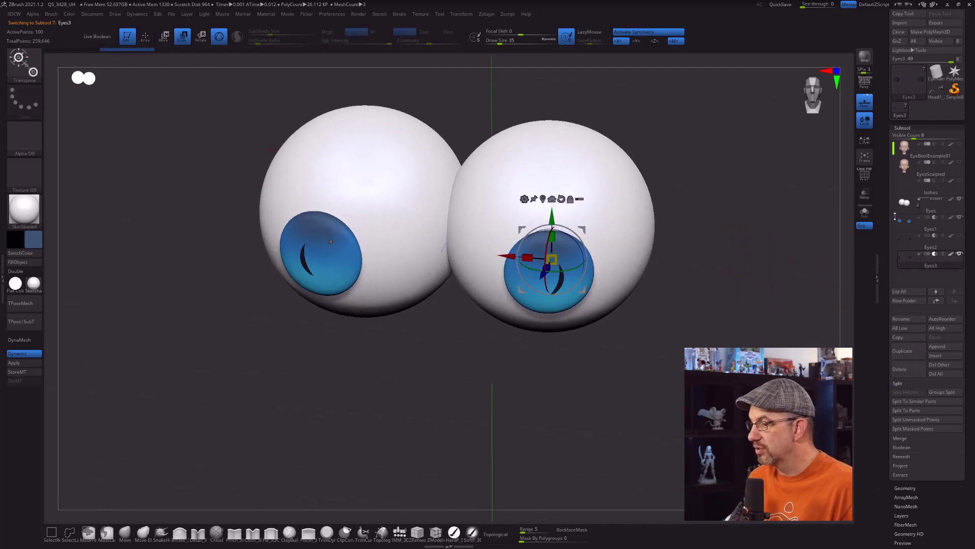
pyautogui.click(869, 215)
pyautogui.moveTo(703, 238); pyautogui.dragTo(457, 285)
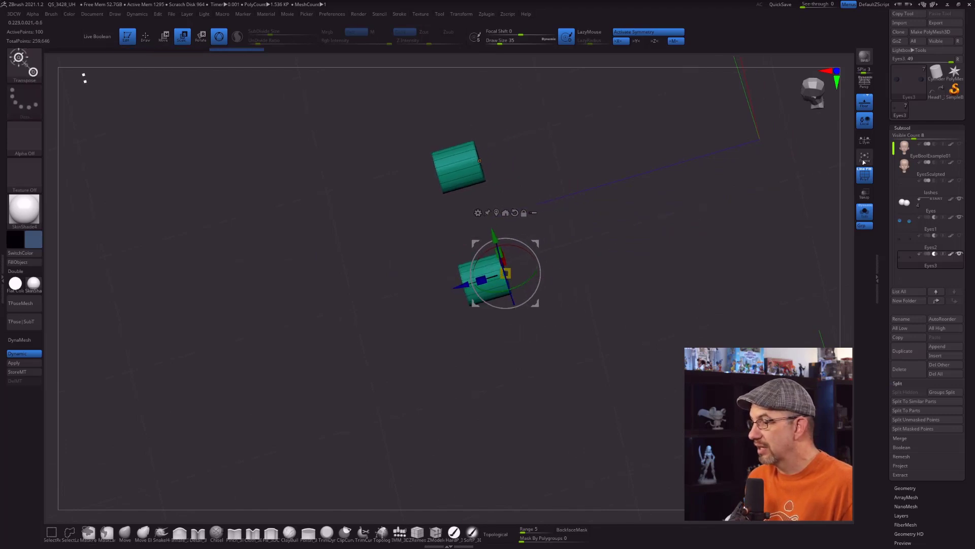
pyautogui.click(866, 143)
pyautogui.moveTo(506, 273); pyautogui.dragTo(520, 261)
pyautogui.moveTo(487, 323); pyautogui.dragTo(407, 317)
pyautogui.click(865, 213)
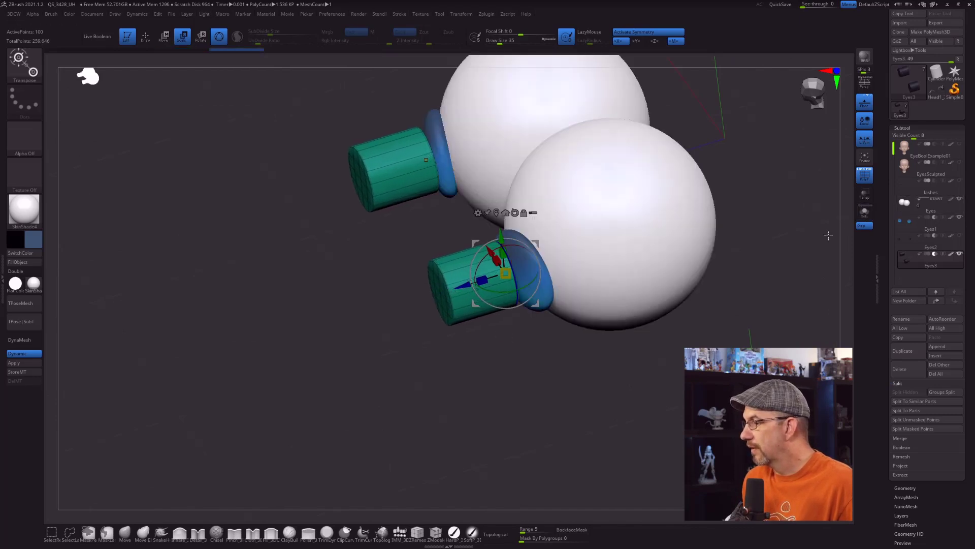
# Rotate the enlarged cylinders to line up with the iris discs and turn on Live Boolean.
pyautogui.moveTo(594, 309); pyautogui.dragTo(615, 364)
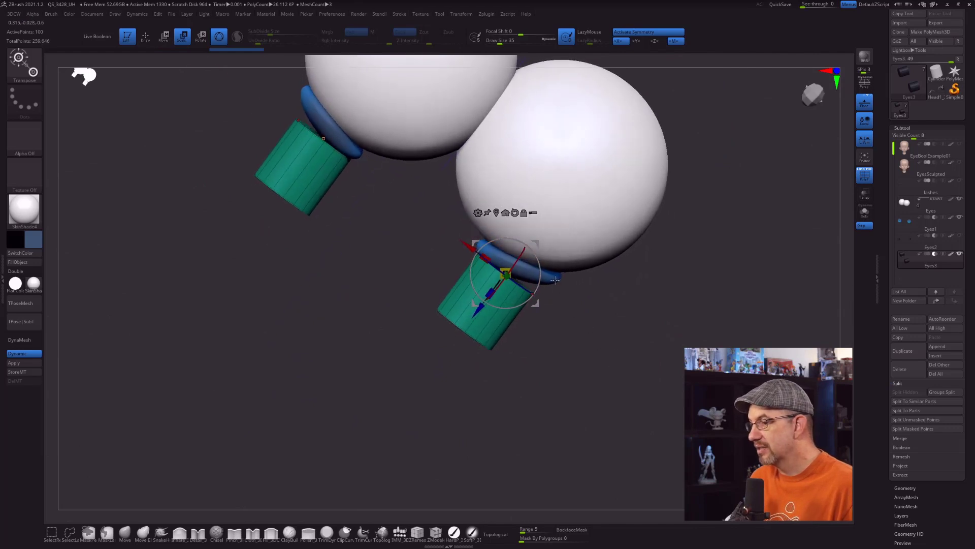
pyautogui.moveTo(540, 268); pyautogui.dragTo(552, 227)
pyautogui.moveTo(693, 326); pyautogui.dragTo(665, 287)
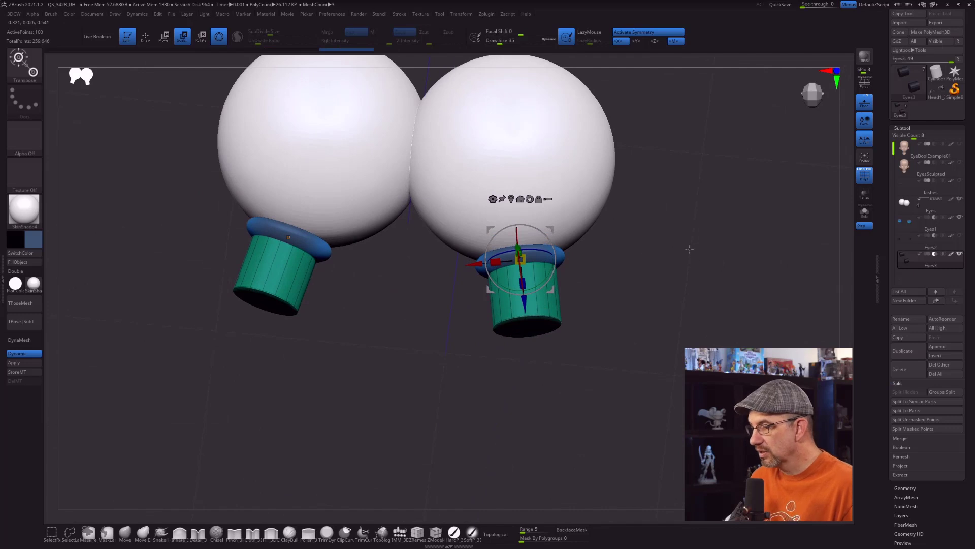
pyautogui.click(99, 38)
# Scale the Eyes3 cylinders until slightly wider than the irises and adjust their placement against the eyeballs.
pyautogui.moveTo(594, 239); pyautogui.dragTo(713, 247)
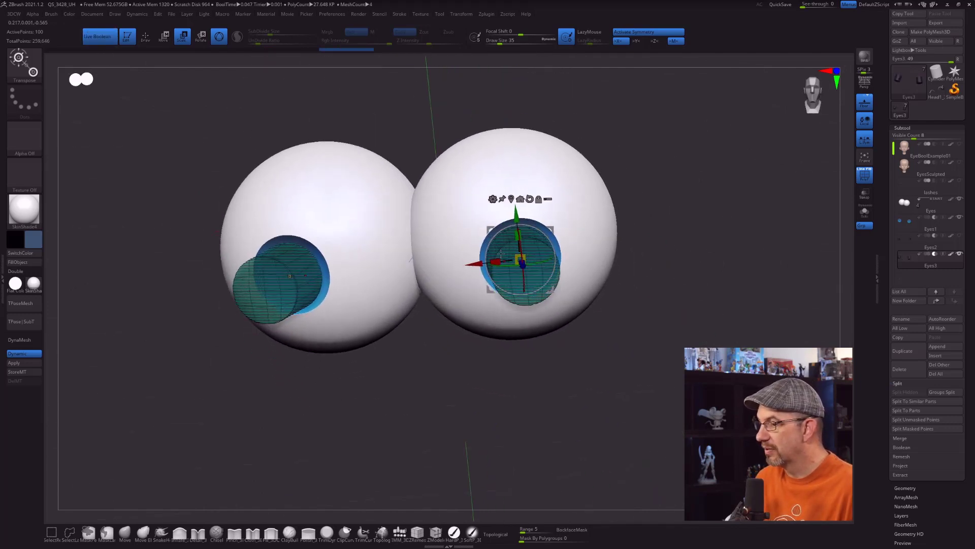
pyautogui.moveTo(523, 256); pyautogui.dragTo(553, 225)
pyautogui.moveTo(641, 219); pyautogui.dragTo(705, 239)
pyautogui.moveTo(651, 280); pyautogui.dragTo(572, 292)
pyautogui.moveTo(534, 229); pyautogui.dragTo(553, 261)
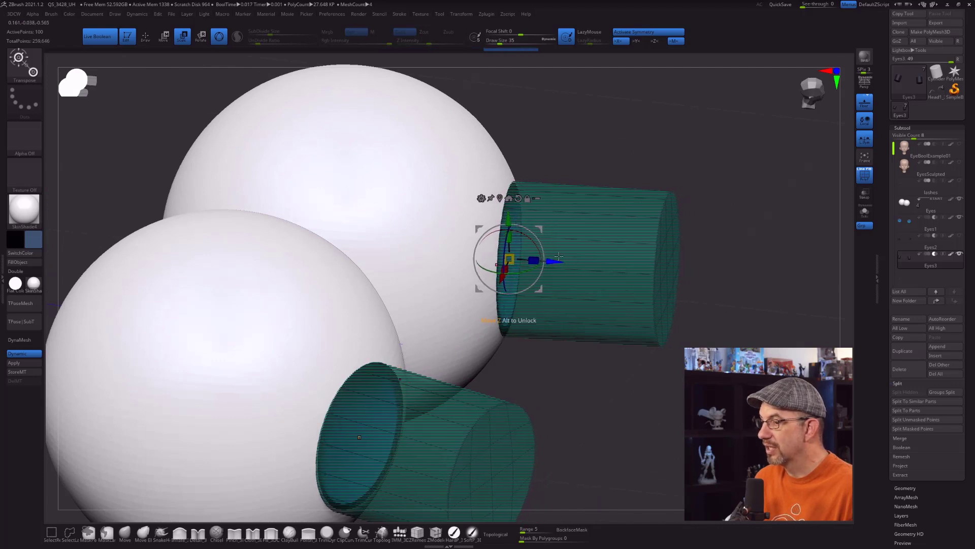
# Hide the wireframe and fine-tune the Eyes3 cutters so an even, thin dark rim surrounds each iris.
pyautogui.moveTo(673, 167); pyautogui.dragTo(646, 159)
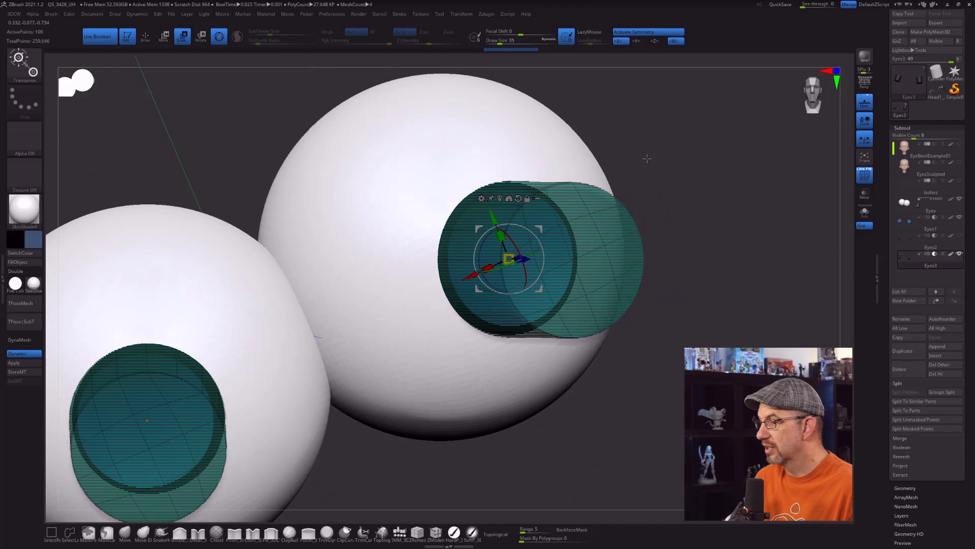
pyautogui.moveTo(708, 182); pyautogui.dragTo(706, 328)
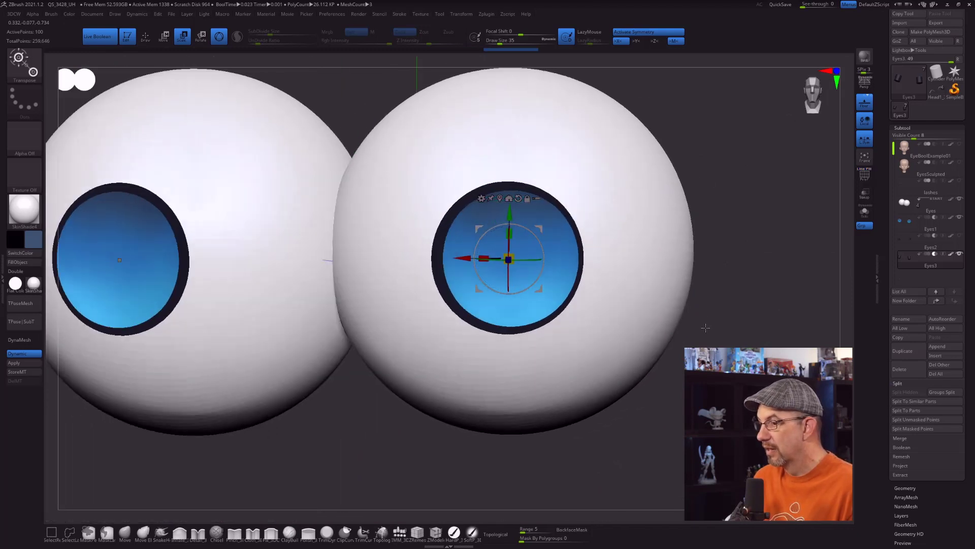
pyautogui.moveTo(542, 228); pyautogui.dragTo(547, 230)
pyautogui.keyDown('alt'); pyautogui.moveTo(741, 230); pyautogui.dragTo(731, 260); pyautogui.keyUp('alt')
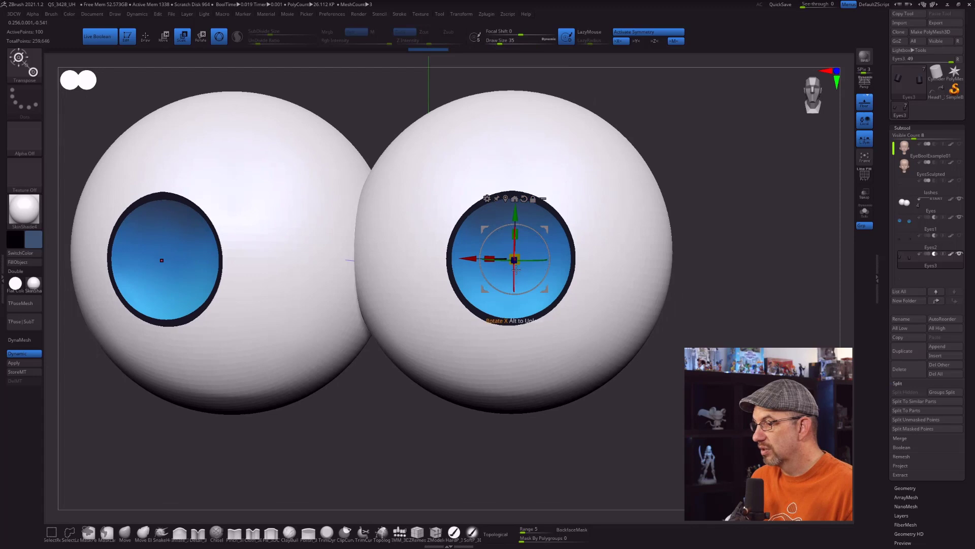
pyautogui.moveTo(520, 262); pyautogui.dragTo(515, 260)
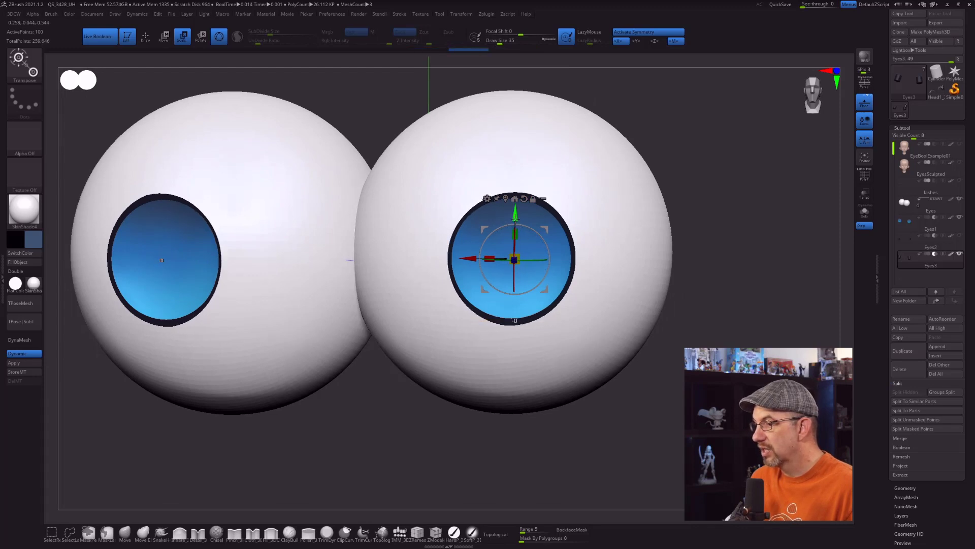
pyautogui.keyDown('alt'); pyautogui.moveTo(716, 203); pyautogui.dragTo(716, 173); pyautogui.keyUp('alt')
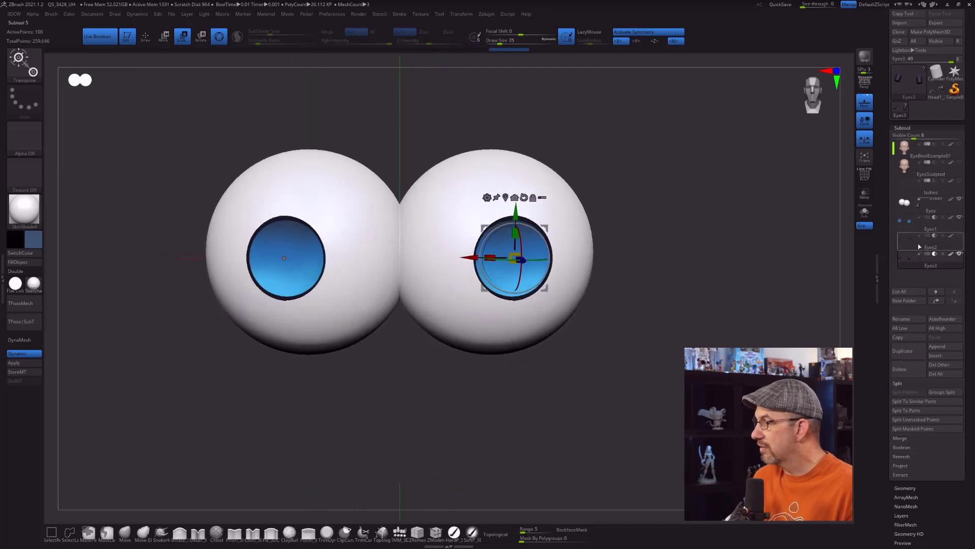
# Show the Eyes2 pupil cutters again, return to draw mode, and examine the outlined irises and pupils.
pyautogui.click(960, 237)
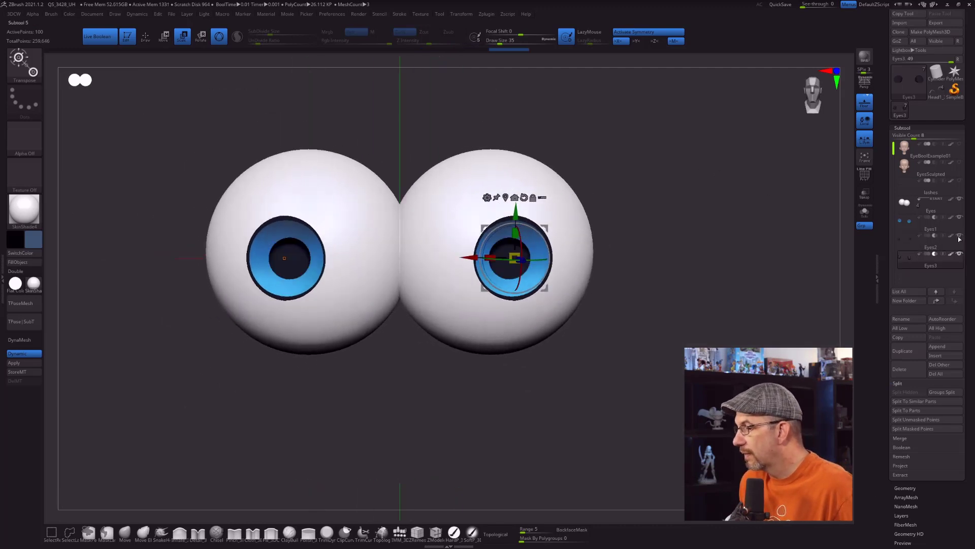
pyautogui.press('q')
pyautogui.moveTo(692, 304); pyautogui.dragTo(704, 321)
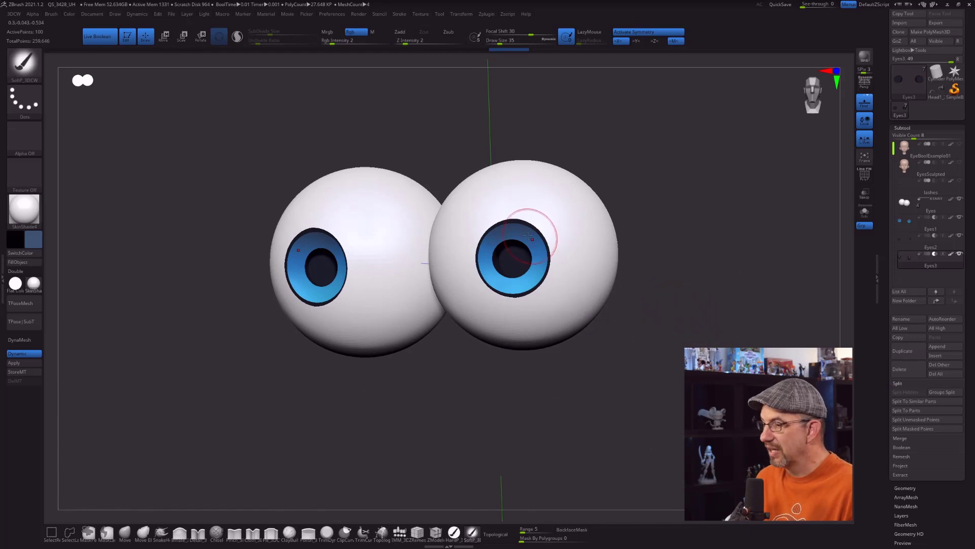
pyautogui.moveTo(636, 245); pyautogui.dragTo(709, 245)
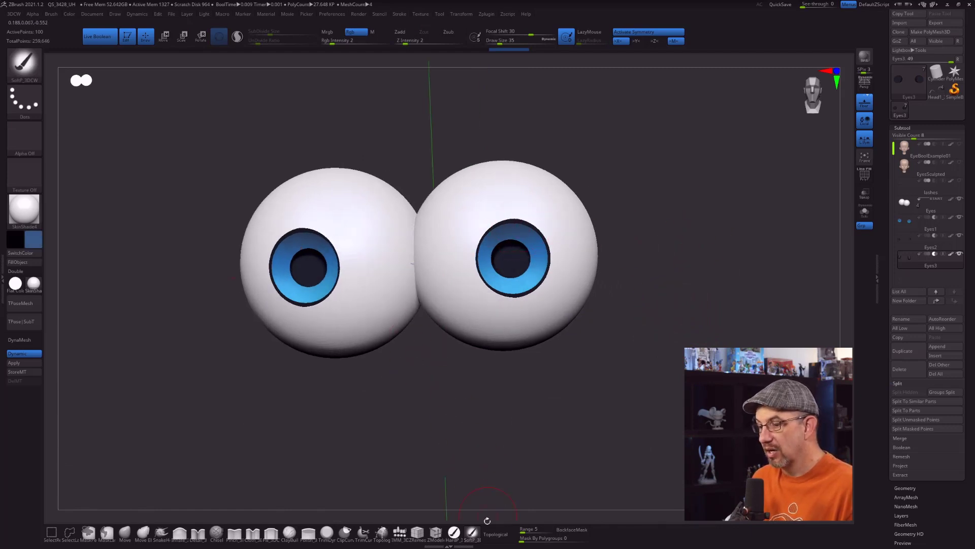
# Switch to the hard paint brush and fill the Eyes3 outline cutters with the current dark blue colour.
pyautogui.click(453, 532)
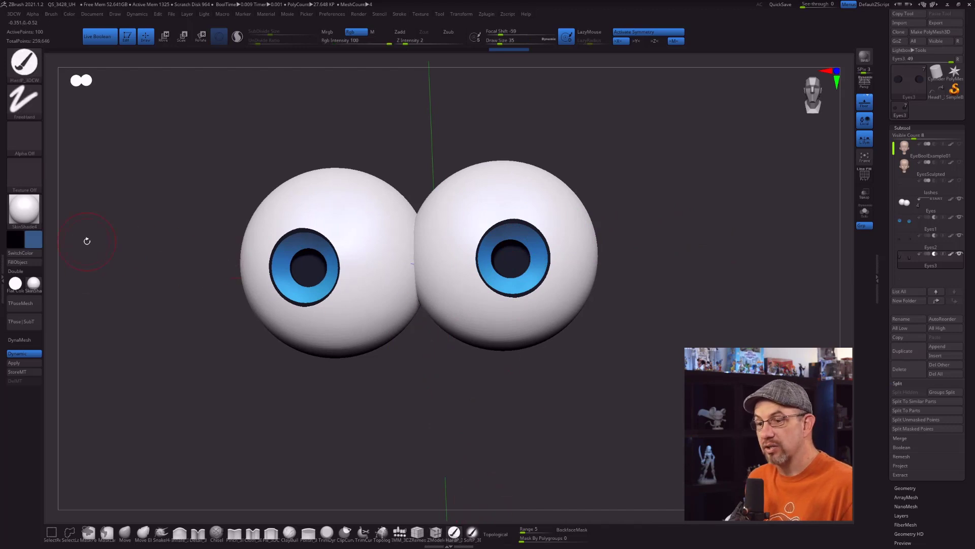
pyautogui.click(20, 262)
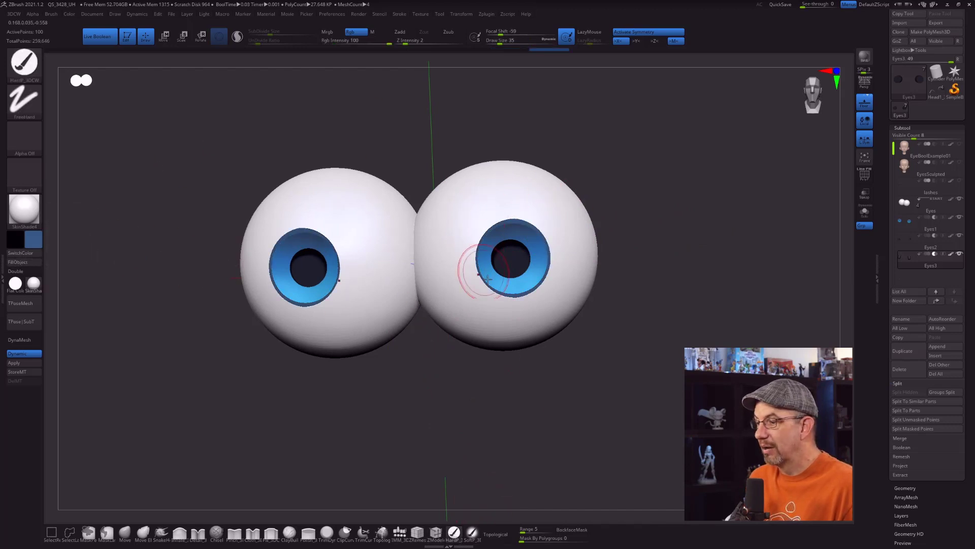
pyautogui.moveTo(670, 198)
pyautogui.mouseDown()
pyautogui.moveTo(679, 200)
pyautogui.moveTo(658, 206)
pyautogui.mouseUp()
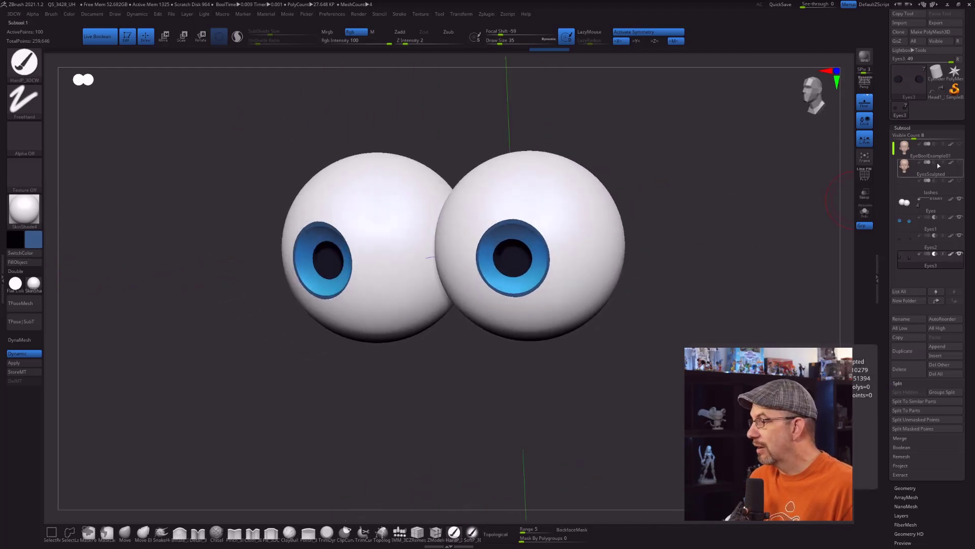
# Show the EyesSculpted head and the lashes subtools, and examine the finished eyes in the face.
pyautogui.click(960, 163)
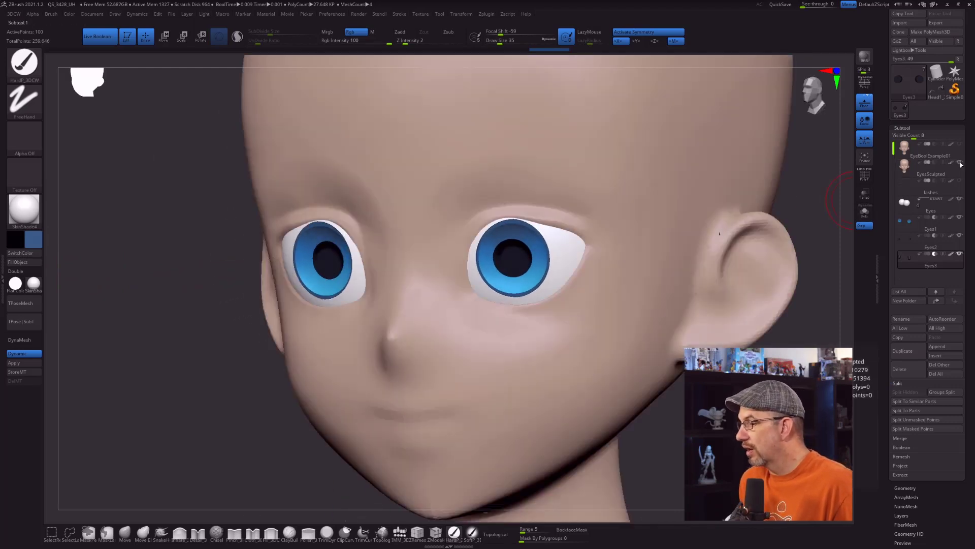
pyautogui.keyDown('ctrl'); pyautogui.moveTo(513, 258); pyautogui.dragTo(515, 308, button='right'); pyautogui.keyUp('ctrl')
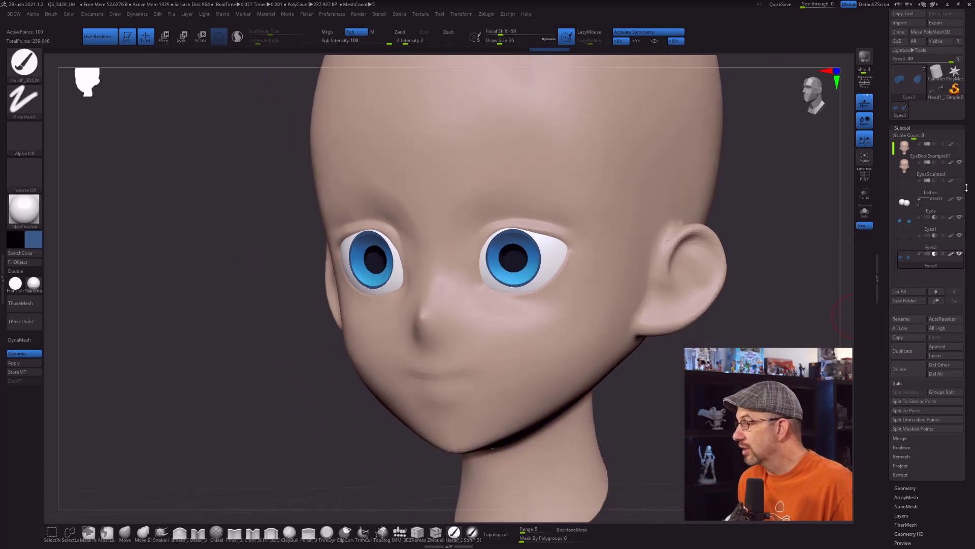
pyautogui.click(960, 181)
pyautogui.keyDown('ctrl'); pyautogui.moveTo(712, 254); pyautogui.dragTo(713, 328, button='right'); pyautogui.keyUp('ctrl')
pyautogui.moveTo(670, 317); pyautogui.dragTo(726, 289, button='right')
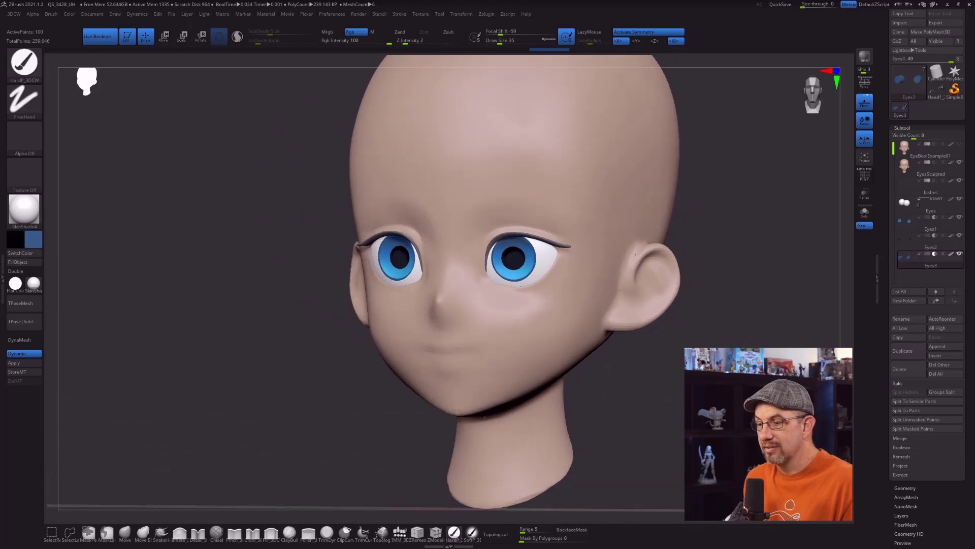
pyautogui.moveTo(218, 236); pyautogui.dragTo(243, 225, button='right')
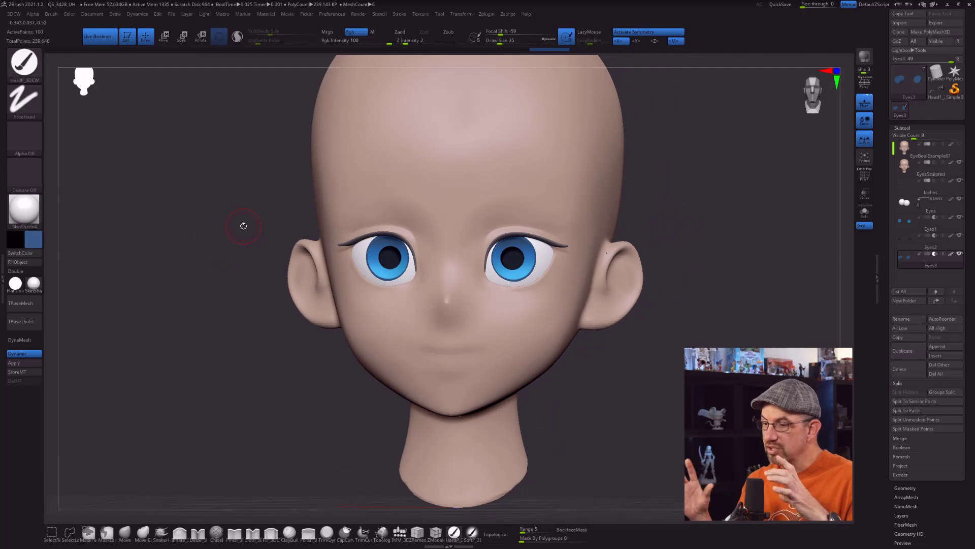
# Hide the Eyes3 outline cutters and scale the Eyes2 pupil cutters up slightly to enlarge the pupils.
pyautogui.click(916, 231)
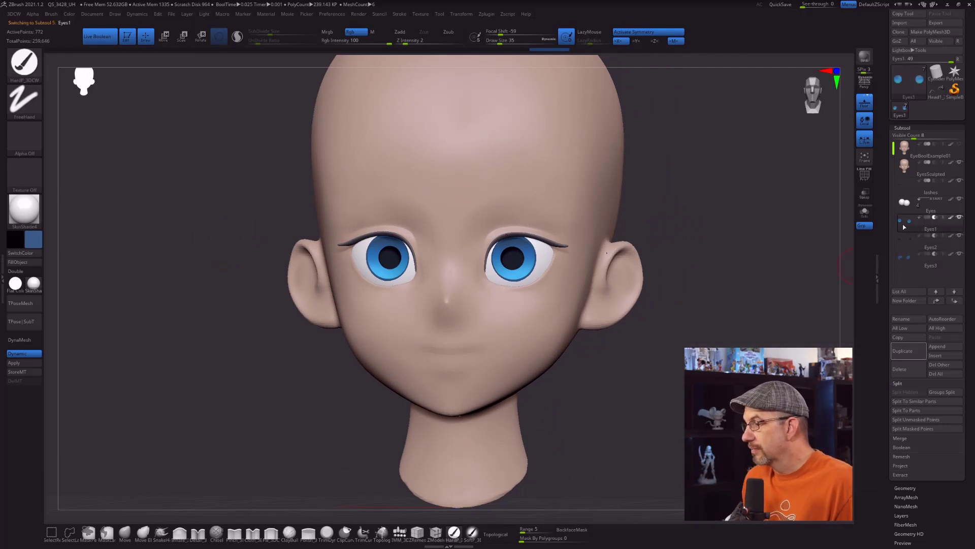
pyautogui.click(959, 256)
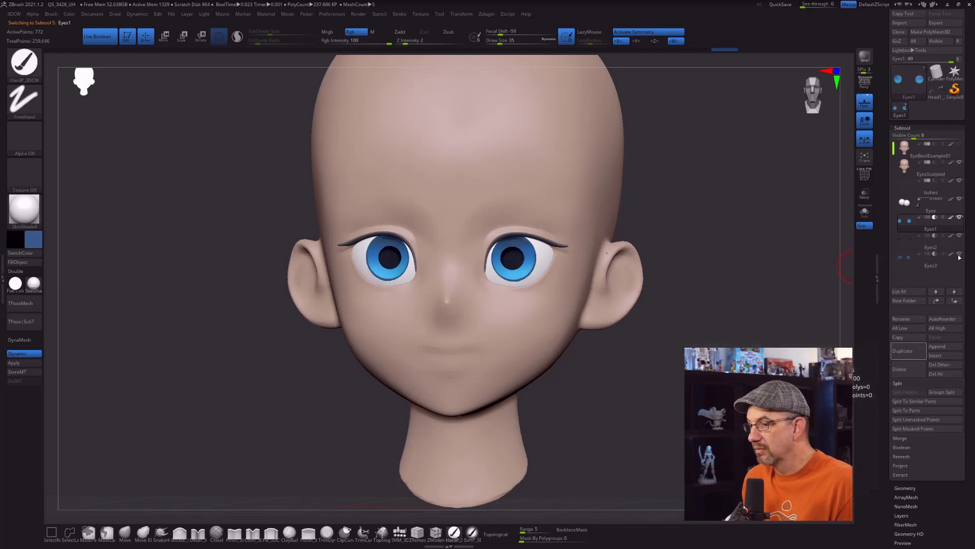
pyautogui.keyDown('alt'); pyautogui.click(512, 257); pyautogui.keyUp('alt')
pyautogui.press('e')
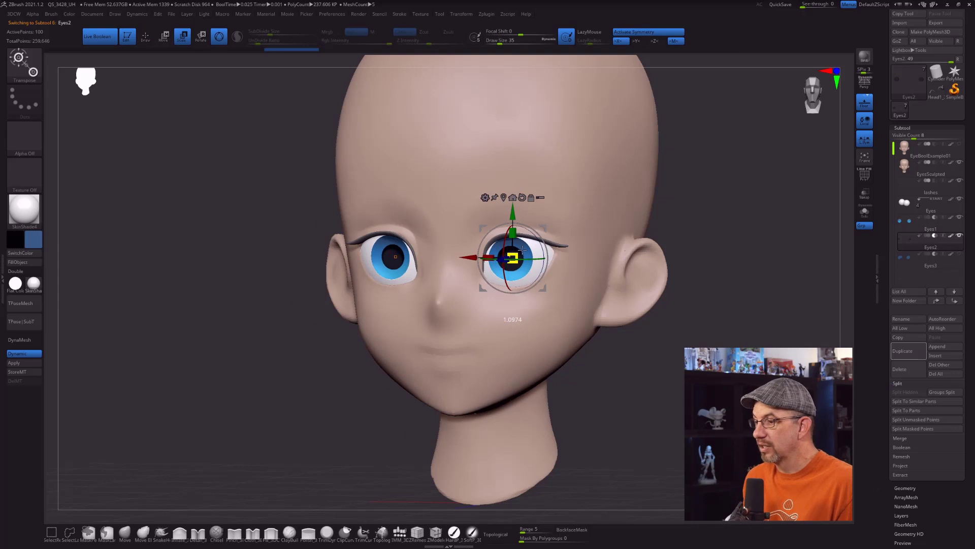
pyautogui.moveTo(526, 246); pyautogui.dragTo(520, 245)
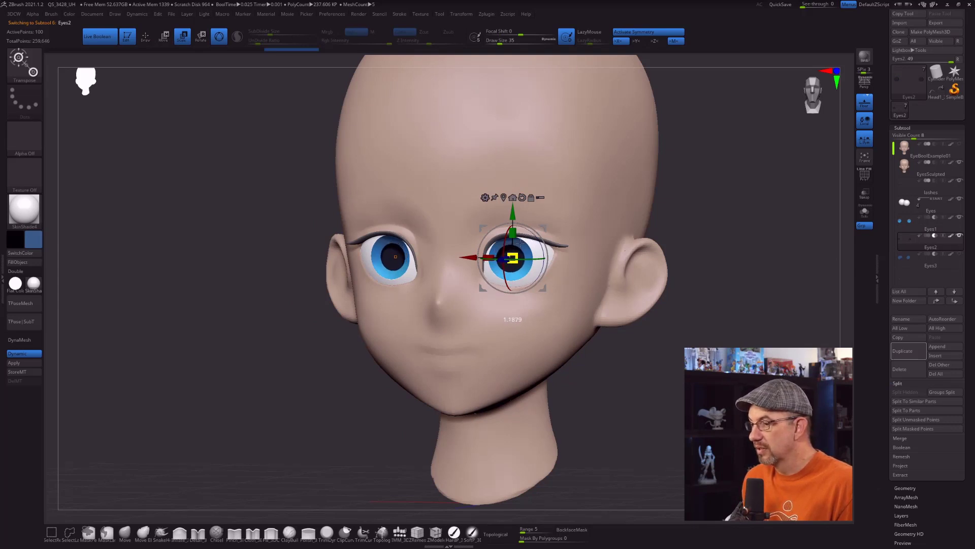
# Adjust the scale of the Eyes1 iris cutters against the pupils and check the eyes on the whole head.
pyautogui.click(907, 226)
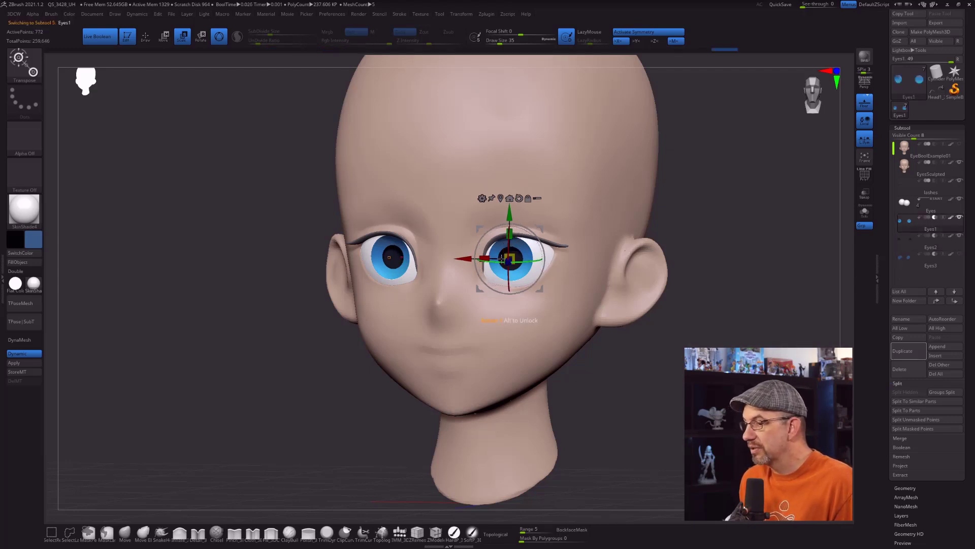
pyautogui.moveTo(522, 245); pyautogui.dragTo(508, 247)
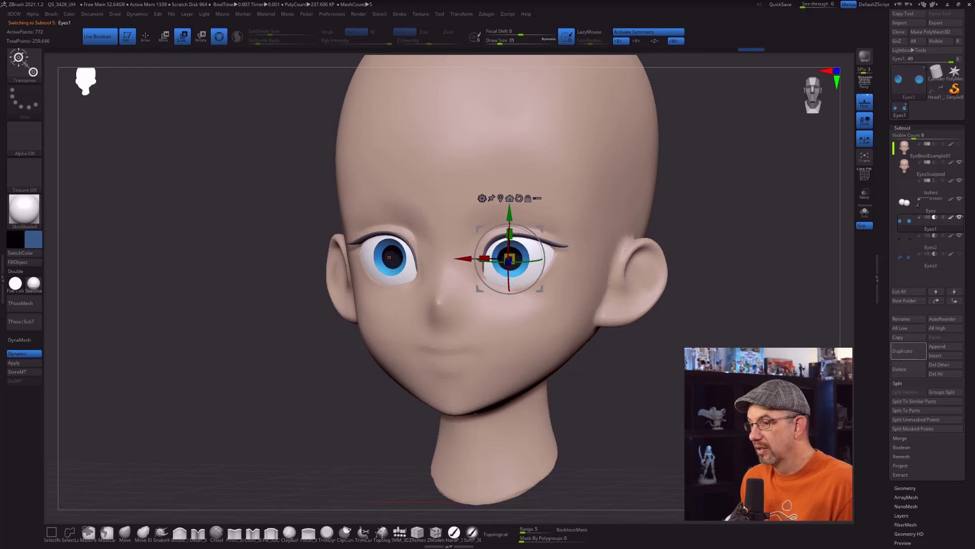
pyautogui.moveTo(178, 305); pyautogui.dragTo(152, 305)
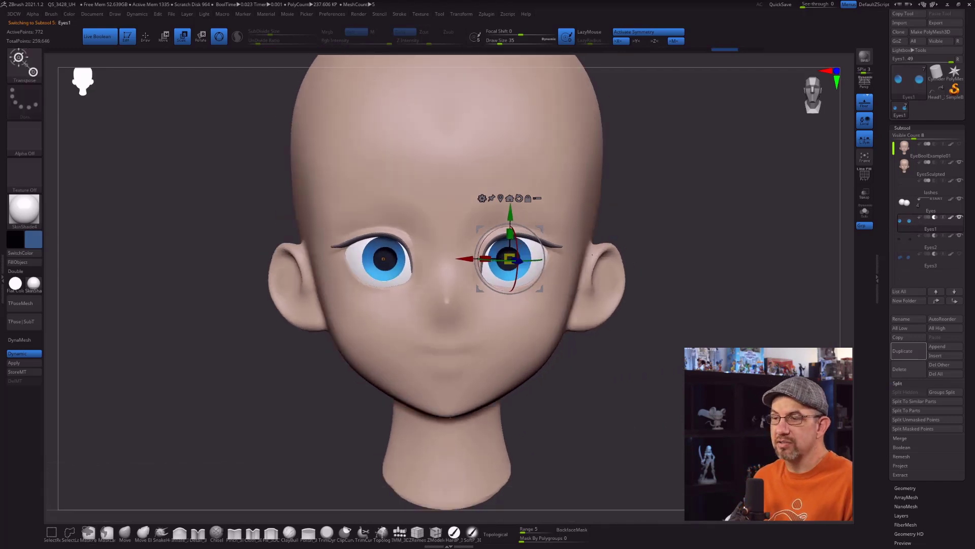
pyautogui.moveTo(660, 315); pyautogui.dragTo(681, 356)
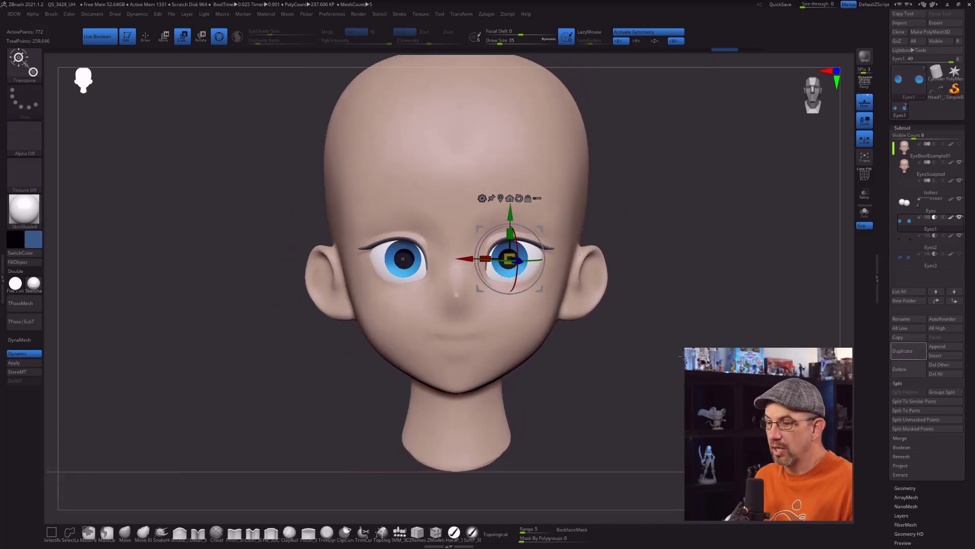
pyautogui.moveTo(749, 254); pyautogui.dragTo(673, 293)
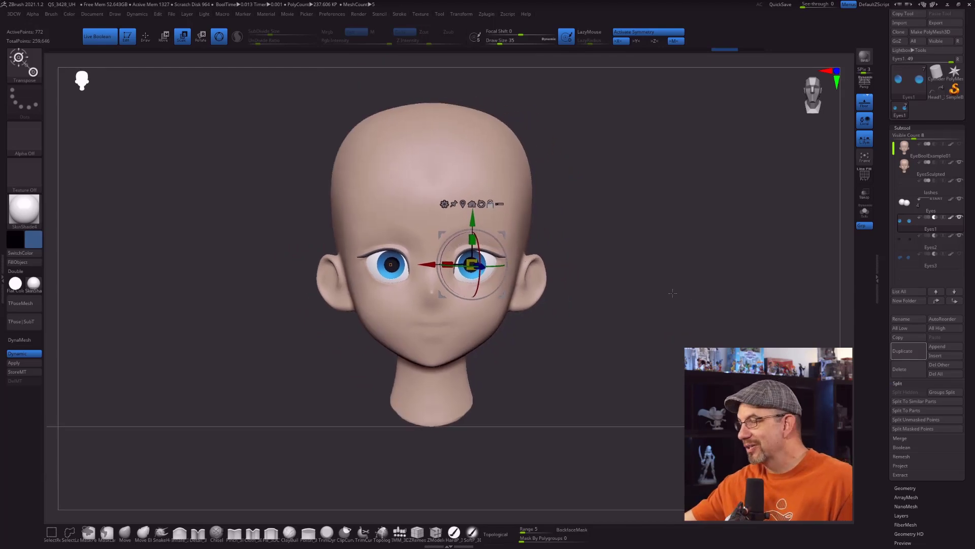